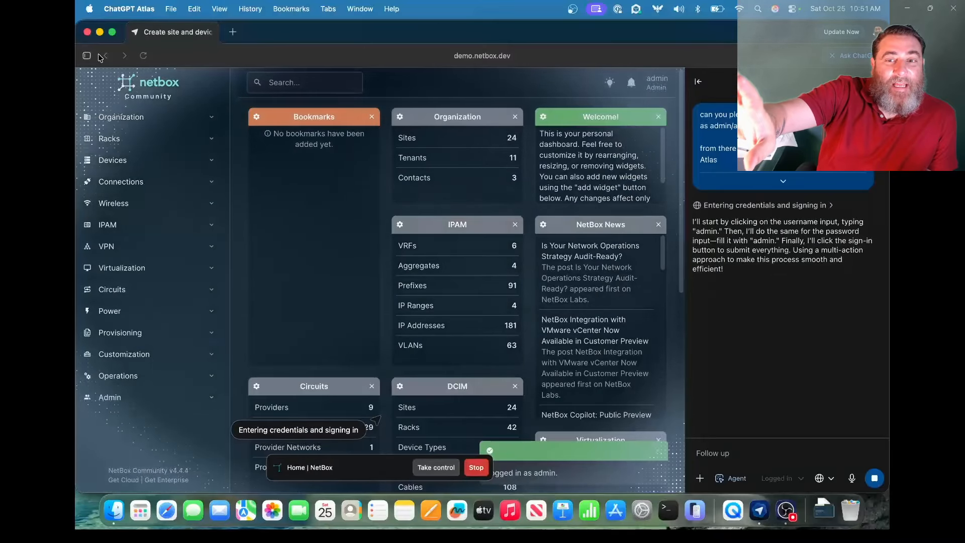
Make the browser window full screen and send the agent the follow-up "the device type for R1 is a Cisco 9200".
click(112, 32)
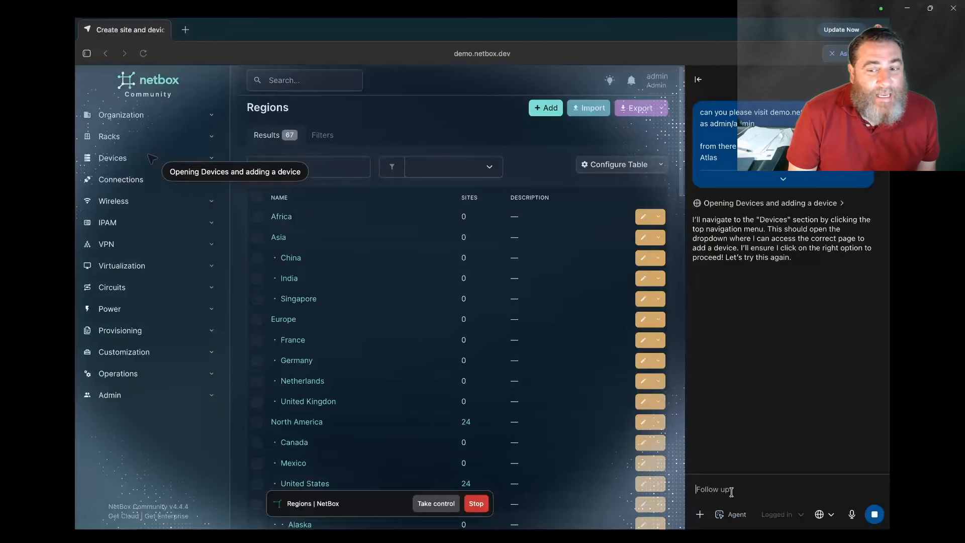
text(e devic)
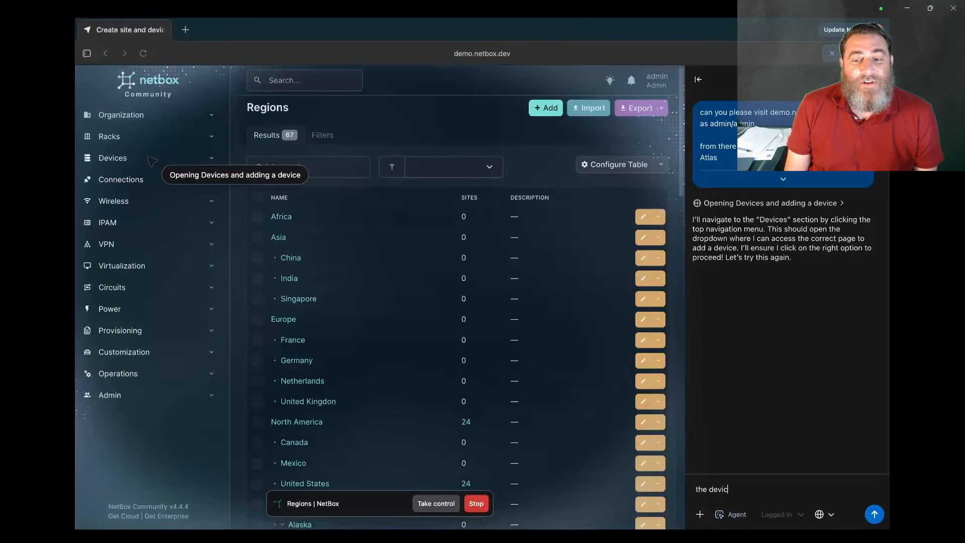
text(d type f)
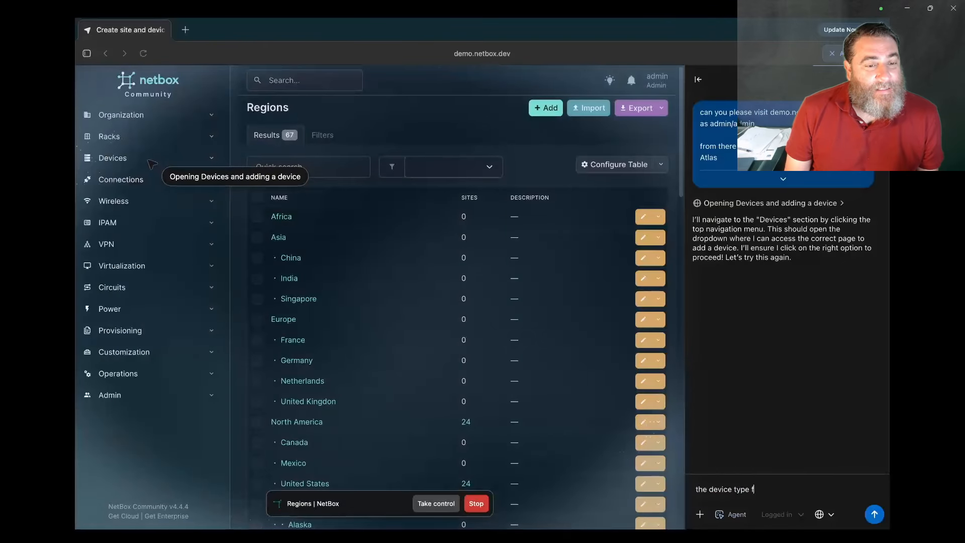
text(or R1 is a Cisco)
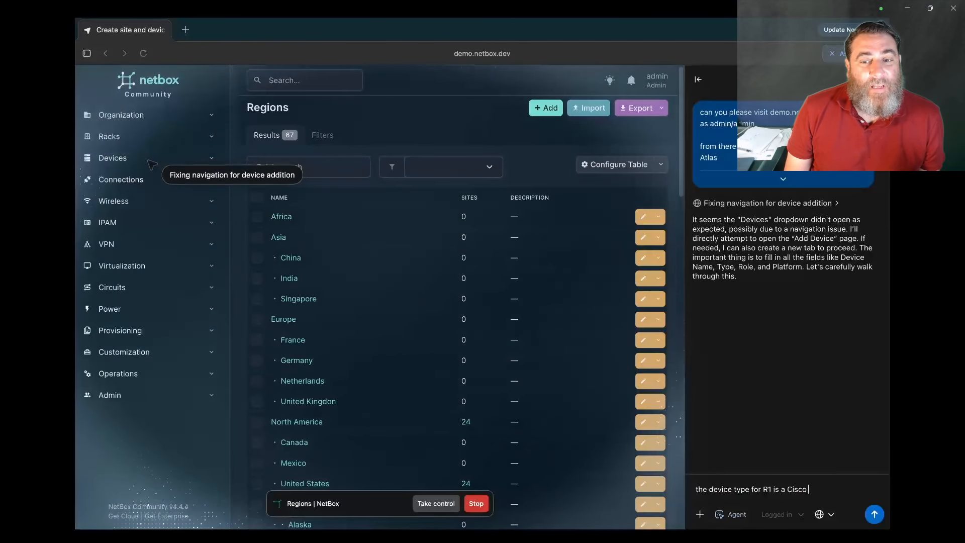
text( 9200)
key(Return)
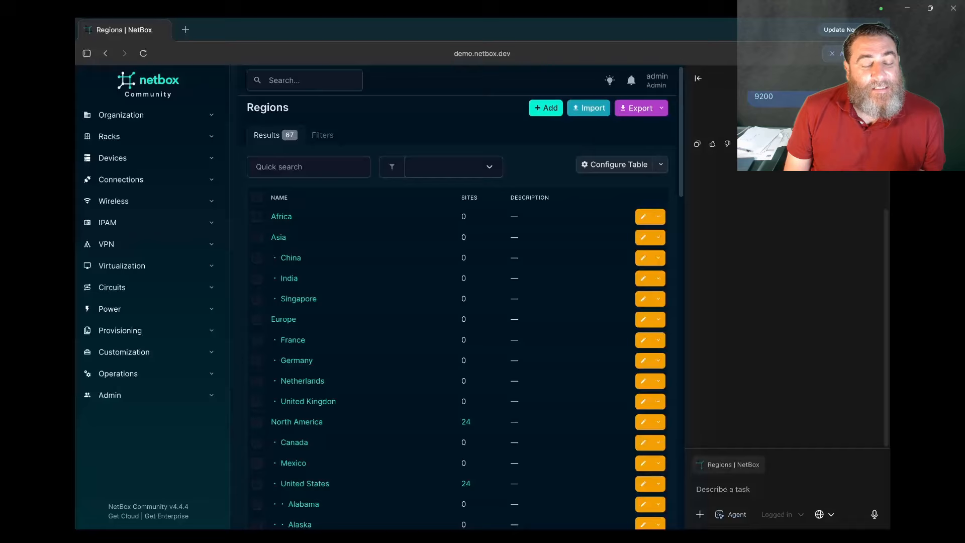
Tell the agent "it is a Router" and select C9200-48P as the device type for R1.
mouse_move(949, 453)
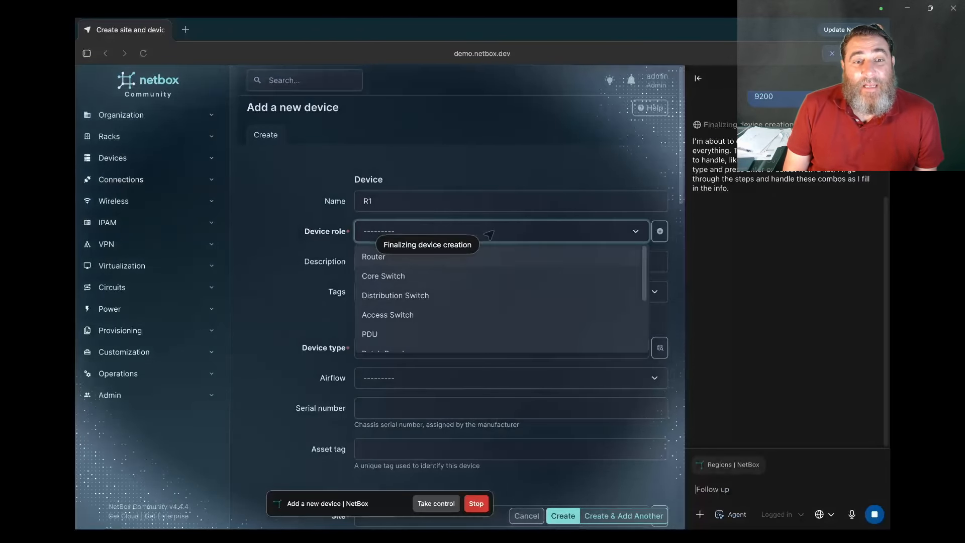
text(Router)
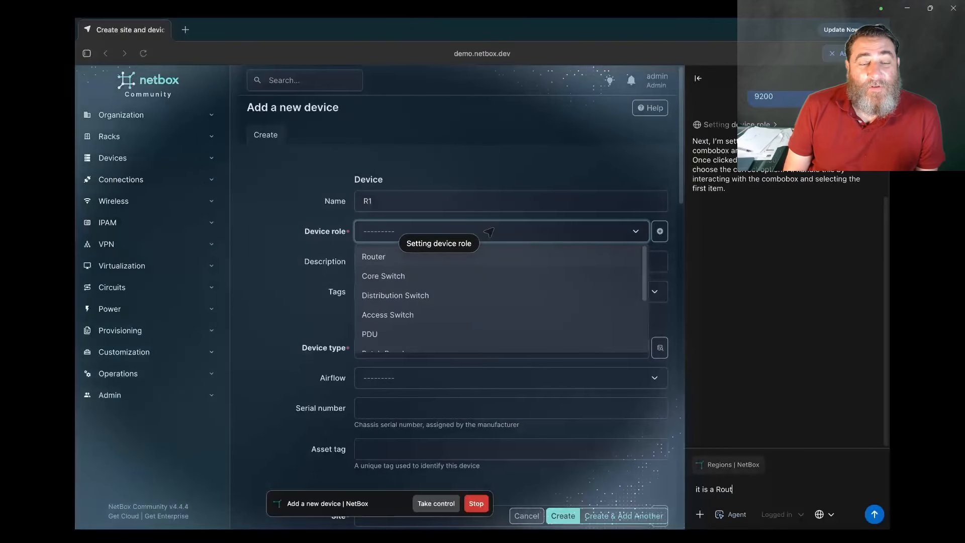
key(Return)
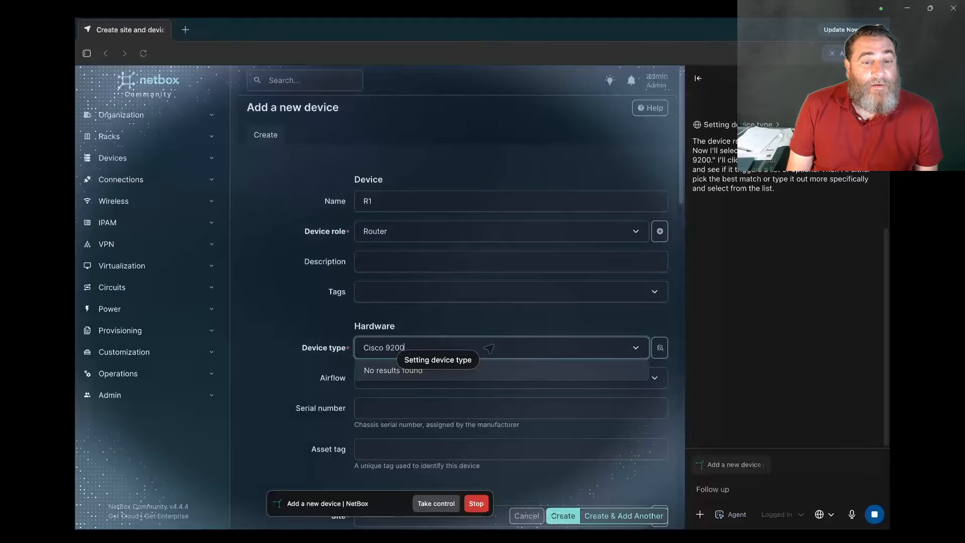
click(659, 347)
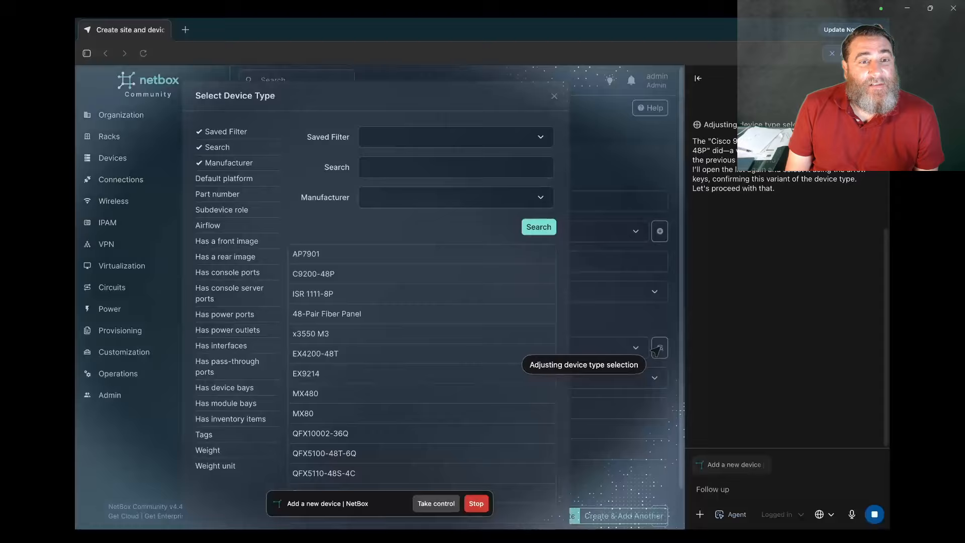
click(417, 274)
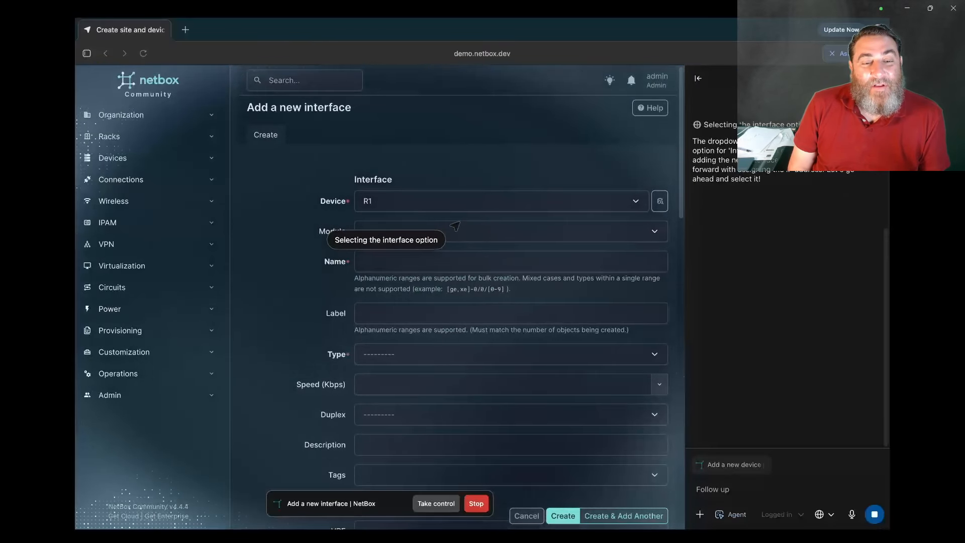
Stop the running agent and send it the instruction "it is a 10GBase-T interface".
mouse_move(591, 339)
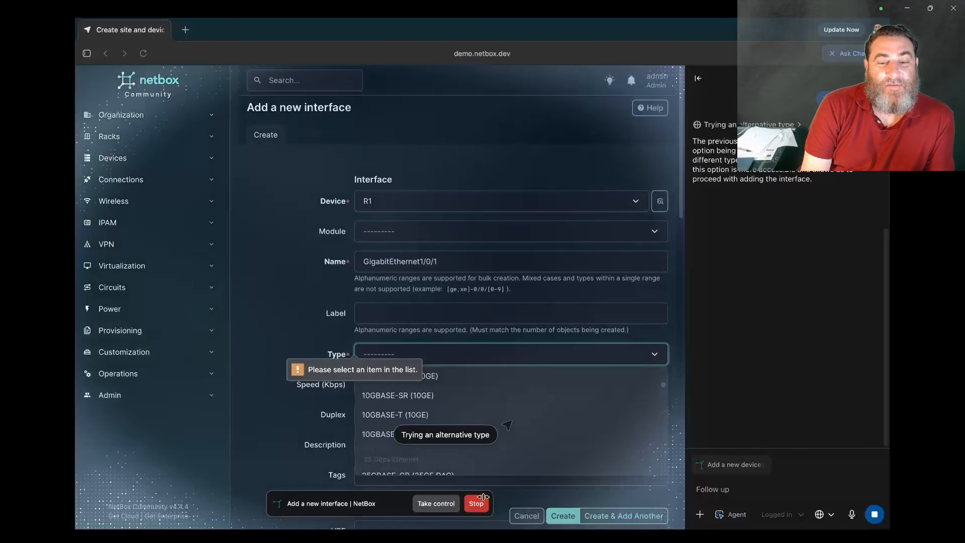
click(467, 503)
click(718, 492)
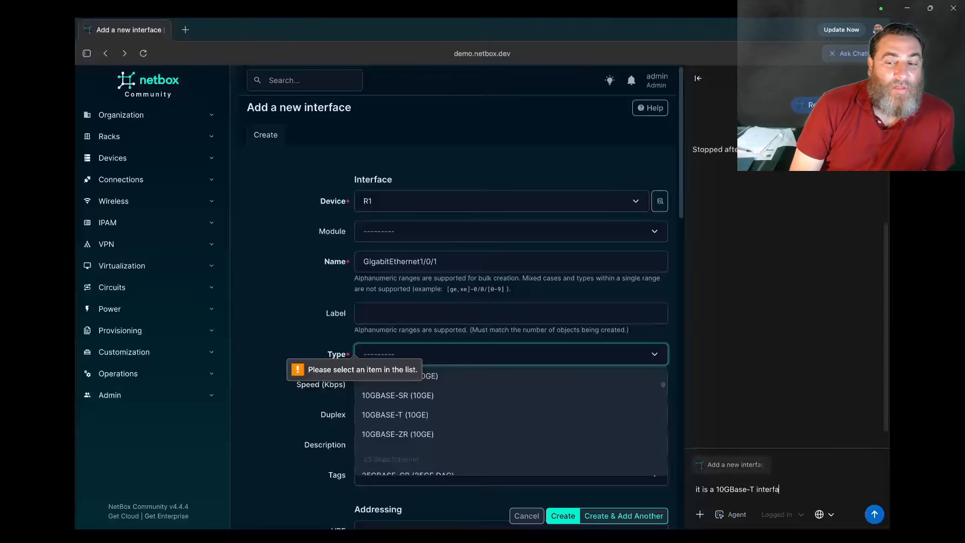
text(ce)
key(Return)
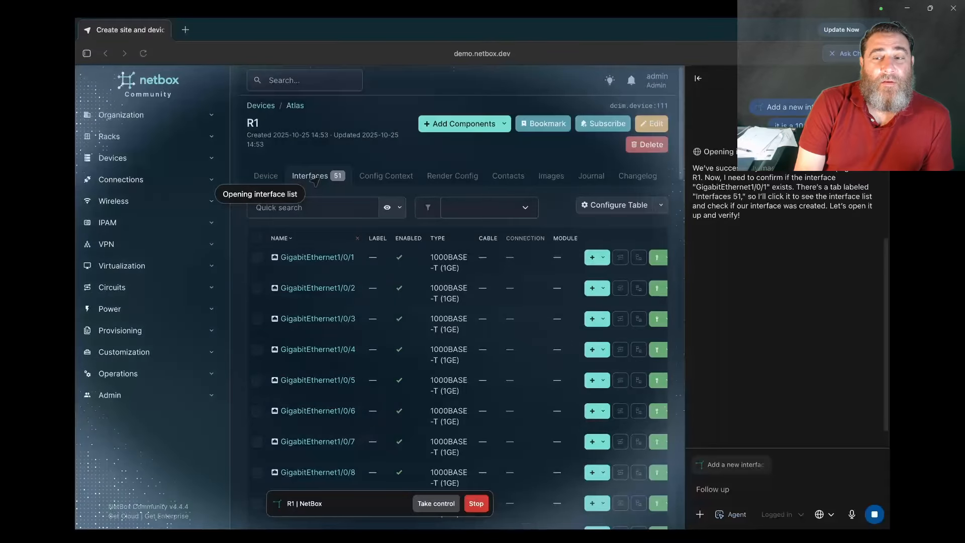
Open R1's GigabitEthernet1/0/1 interface for editing and look through its type options for the 10GBASE entries.
click(314, 258)
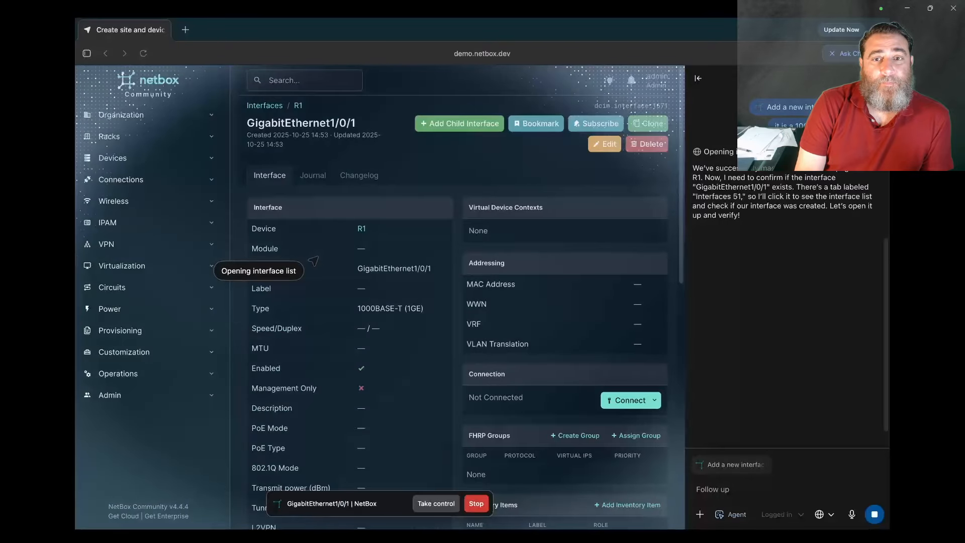
click(605, 144)
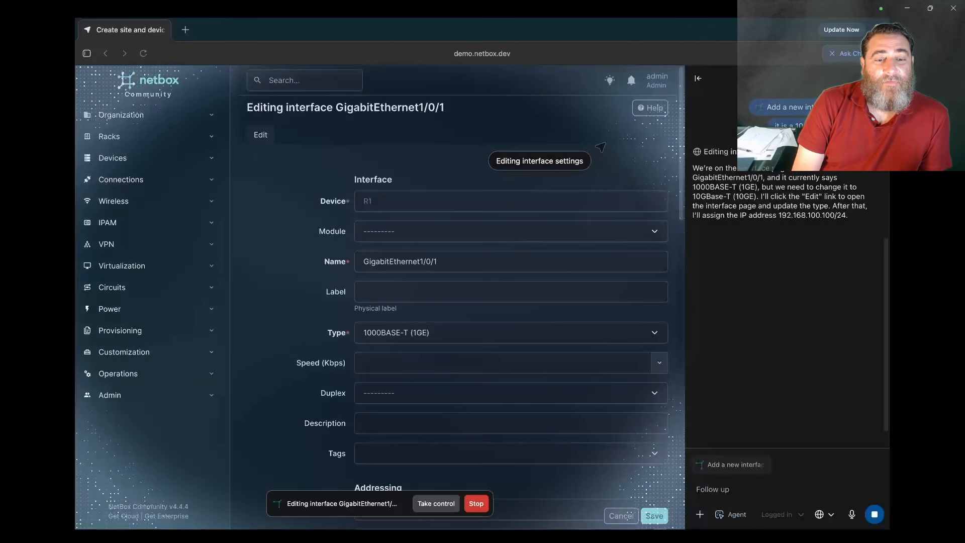
click(508, 331)
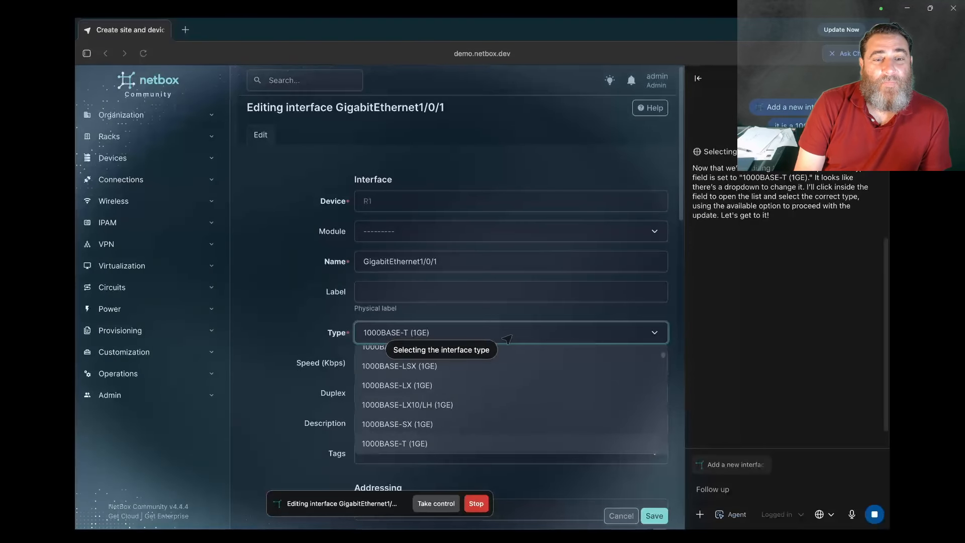
scroll(507, 405, down, 5)
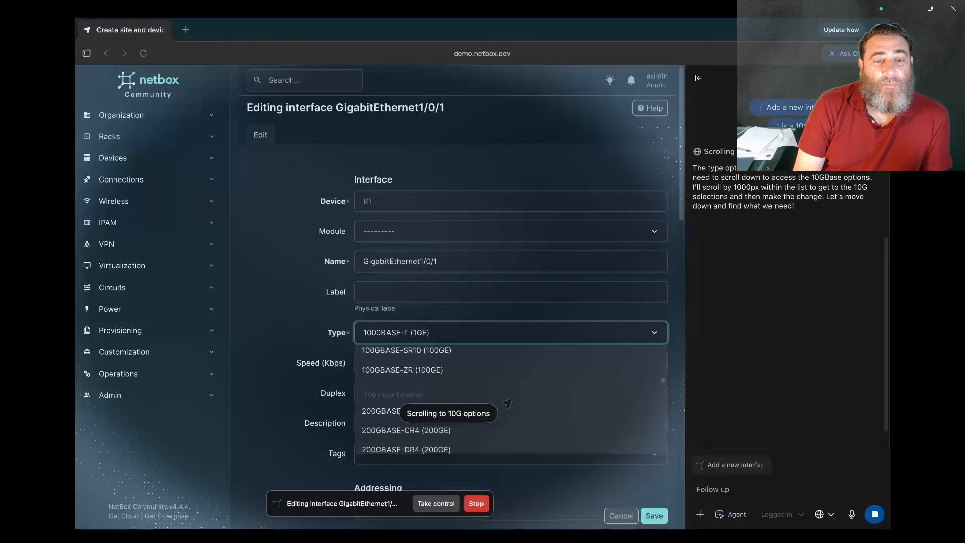
scroll(507, 402, up, 10)
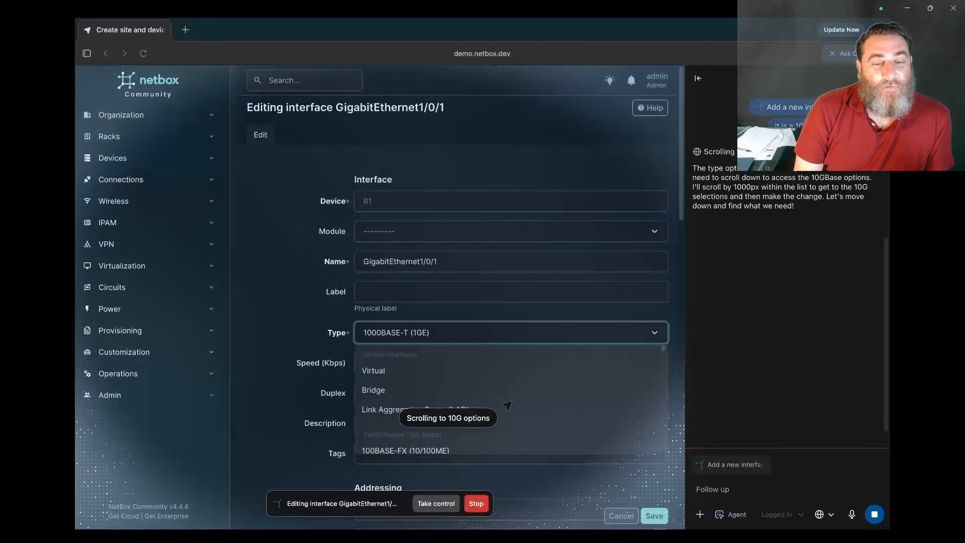
scroll(506, 405, down, 10)
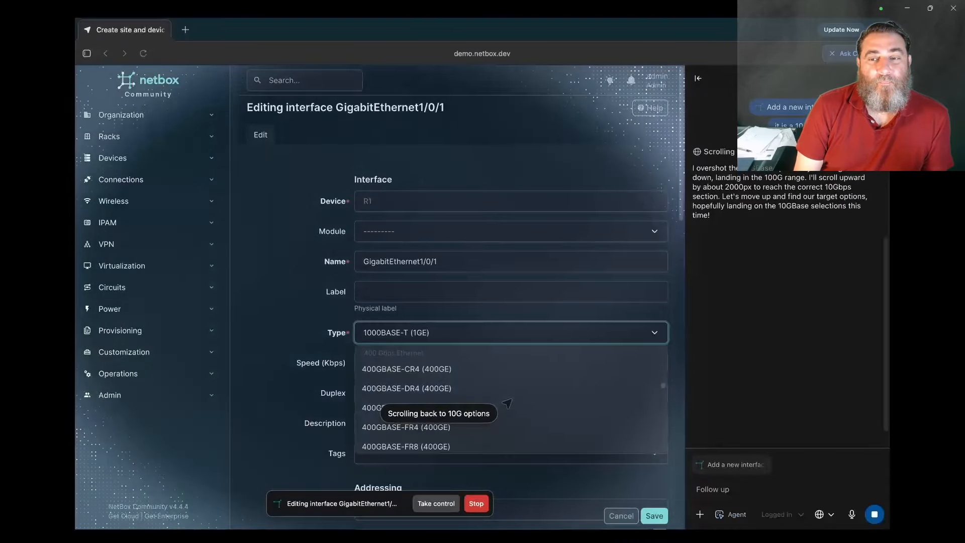
scroll(506, 405, up, 15)
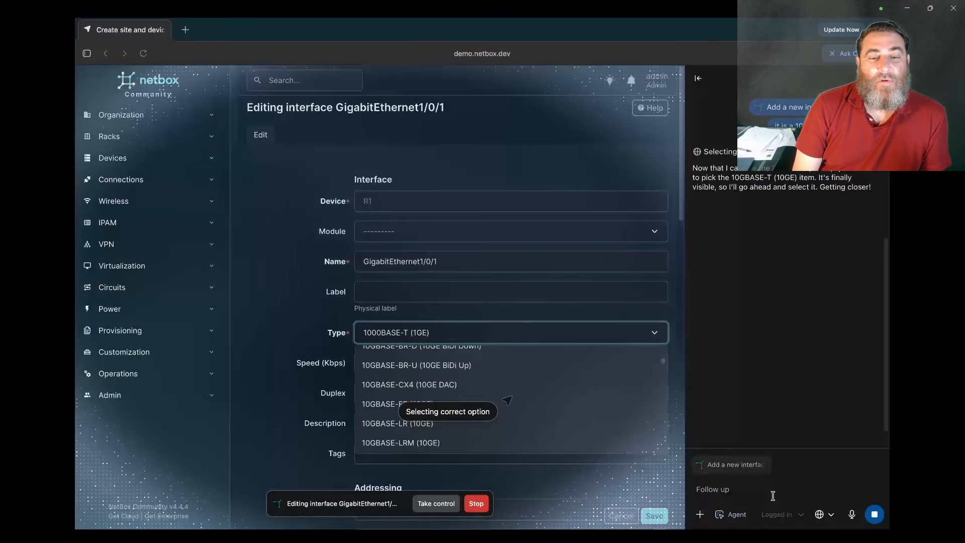
Send the agent the follow-up "use 10GBase ER" for the interface type.
text(uy)
text(e 10GBase)
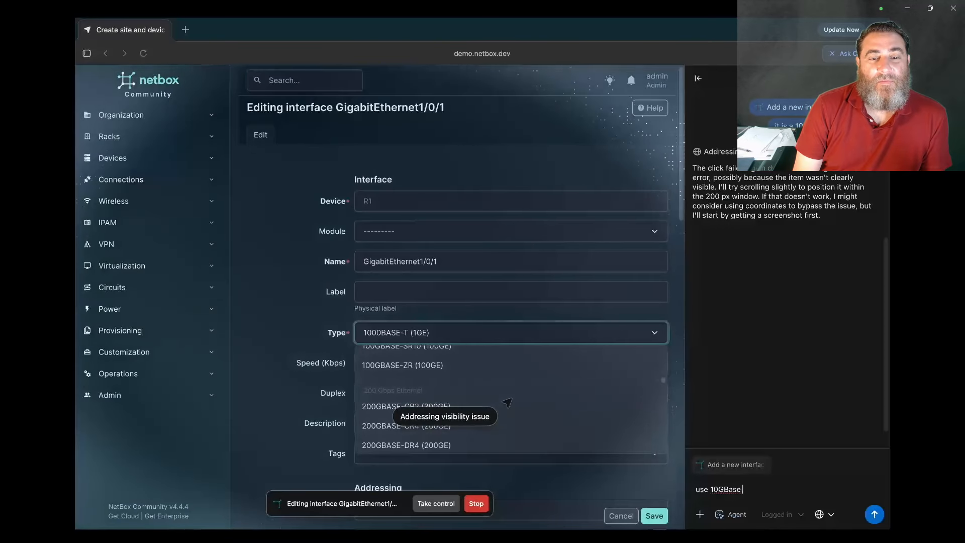
text( ER)
key(Return)
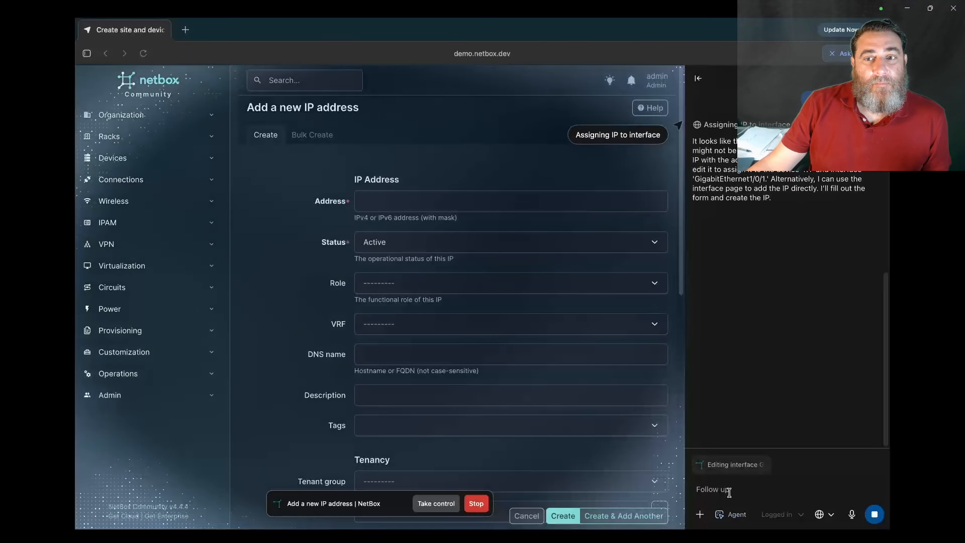
Switch to Microsoft Edge, open platform.openai.com and go to its log-in page.
mouse_move(1, 540)
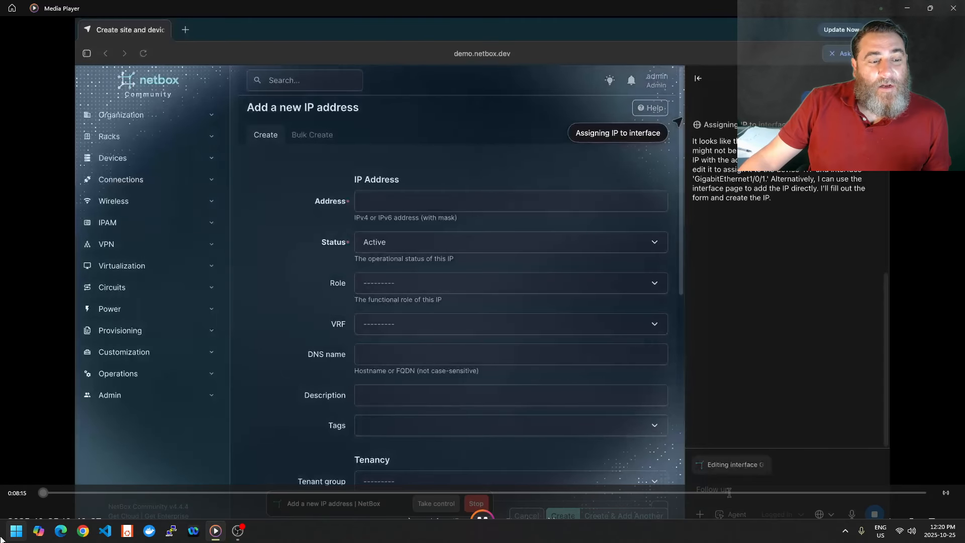
click(60, 530)
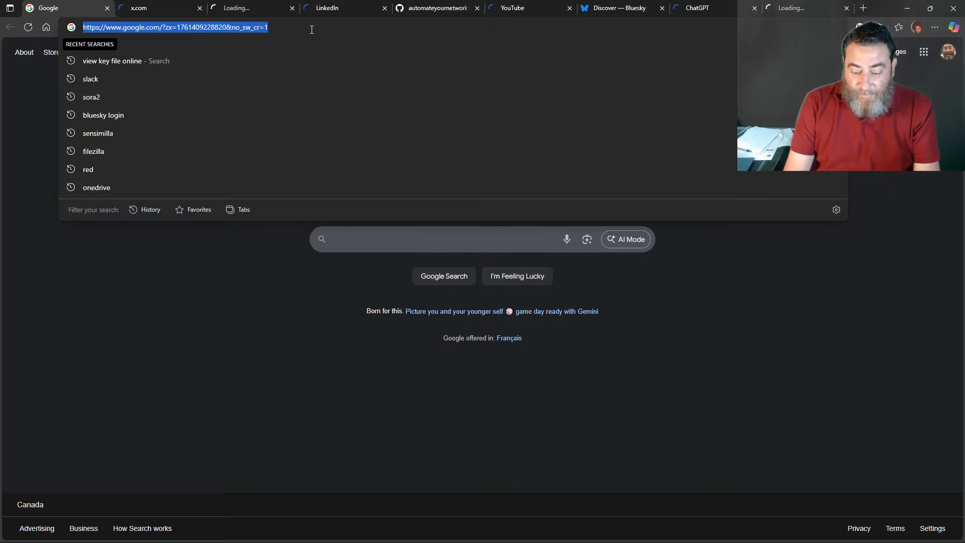
text(plat)
key(Return)
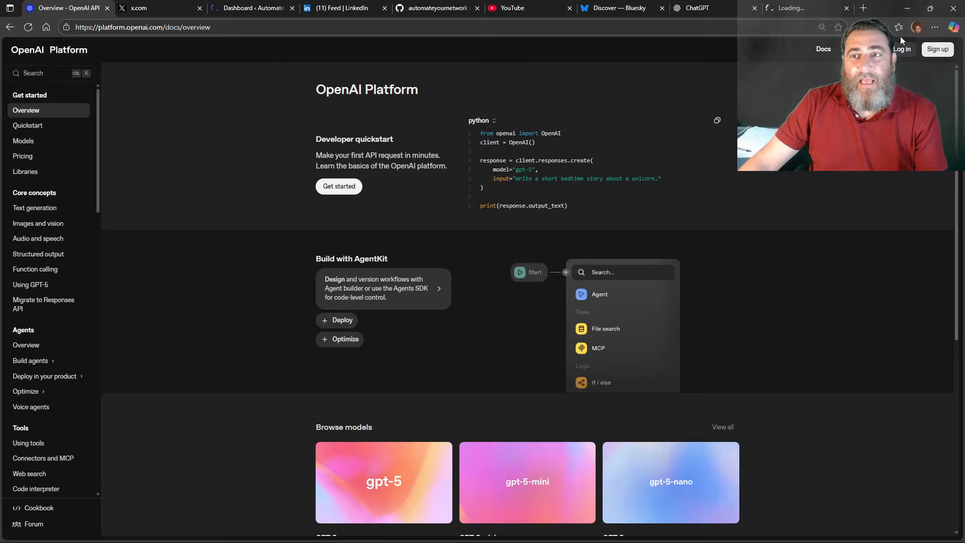
click(900, 49)
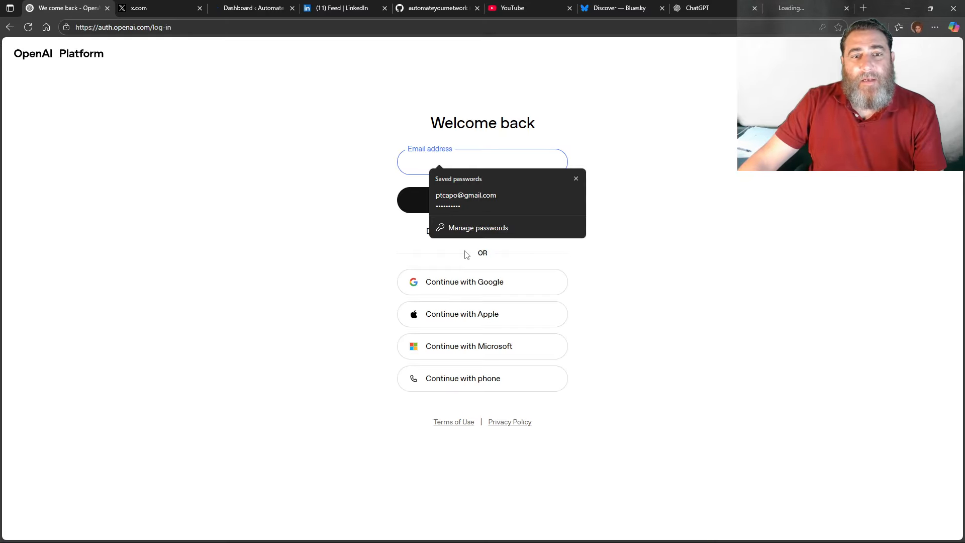
click(530, 279)
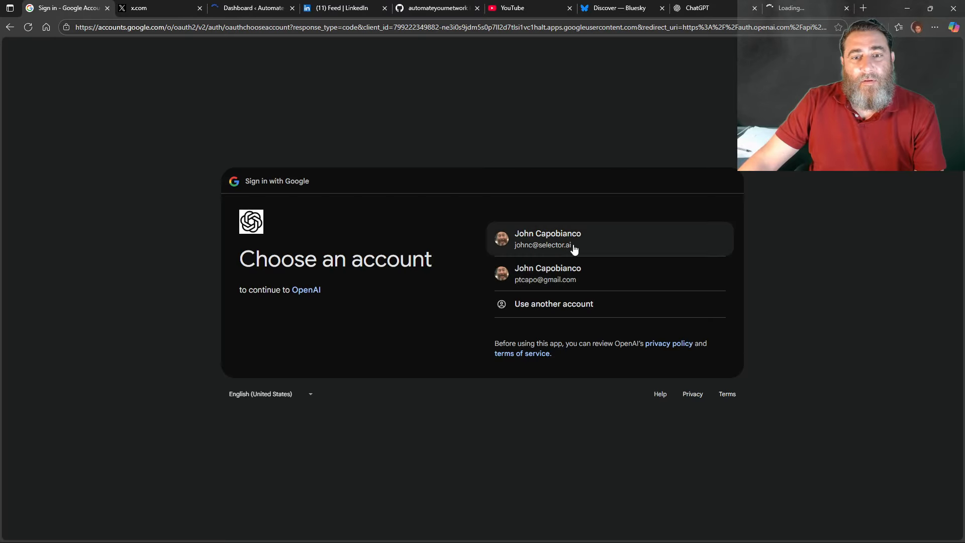
click(563, 254)
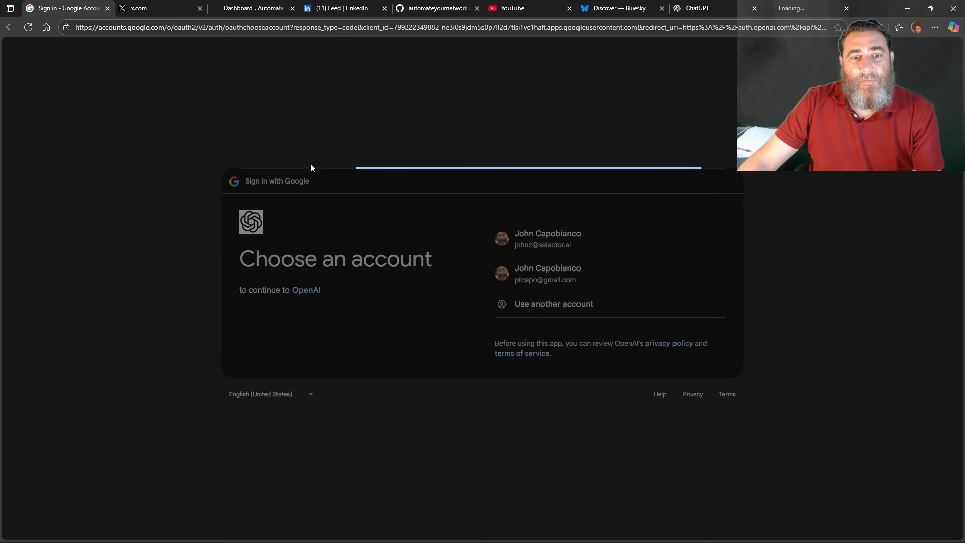
click(12, 29)
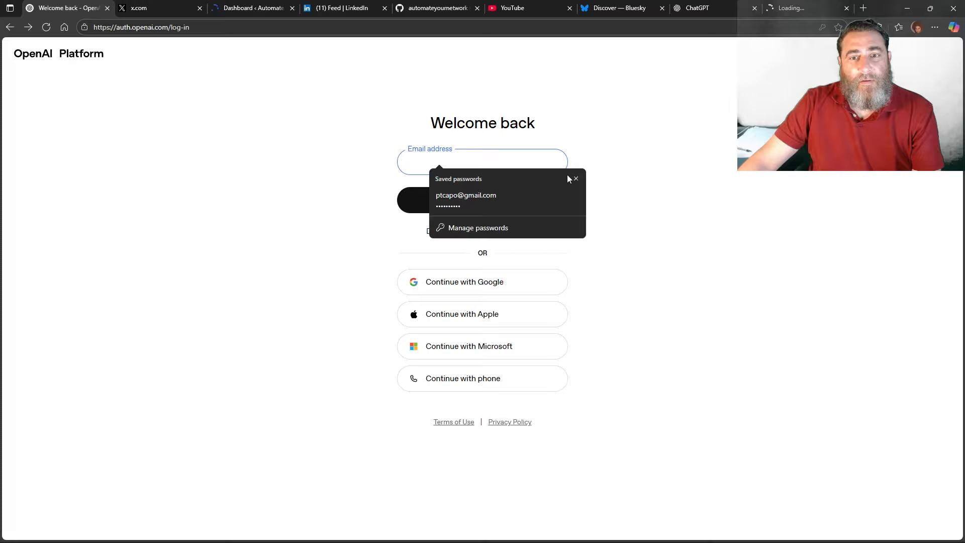
Dismiss the saved-password suggestion and sign in to the OpenAI Platform with the personal Google account.
click(576, 179)
click(504, 281)
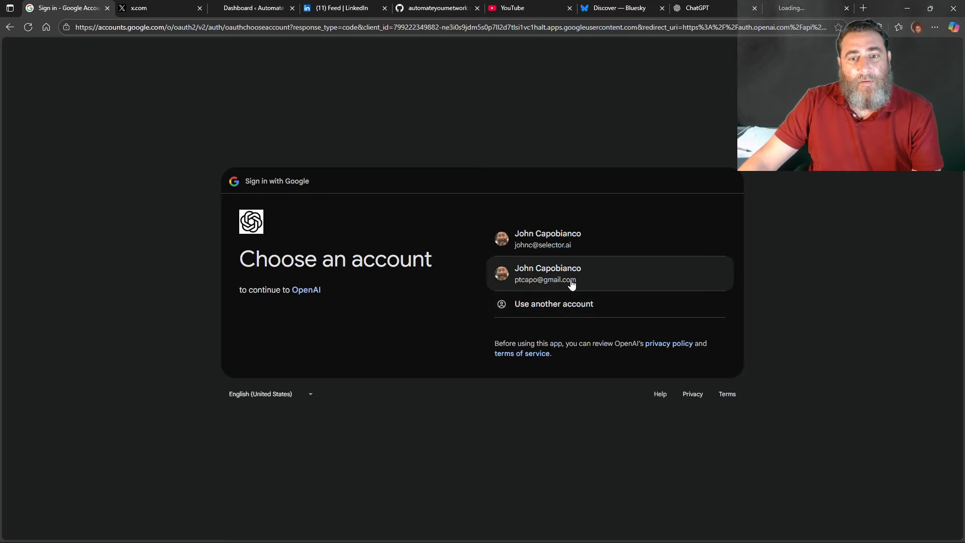
click(571, 285)
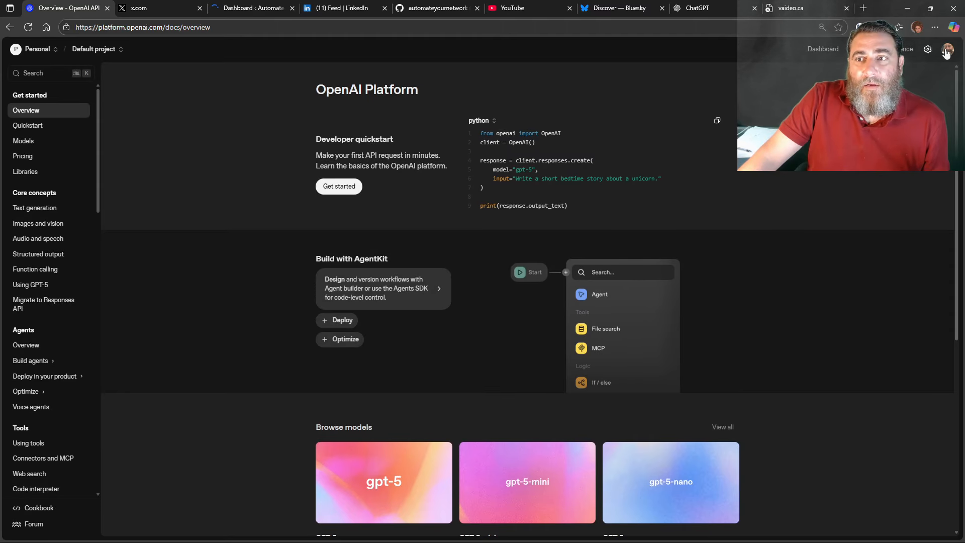
Examine the organization's daily API spend on the OpenAI usage page and minimize the browser.
click(947, 49)
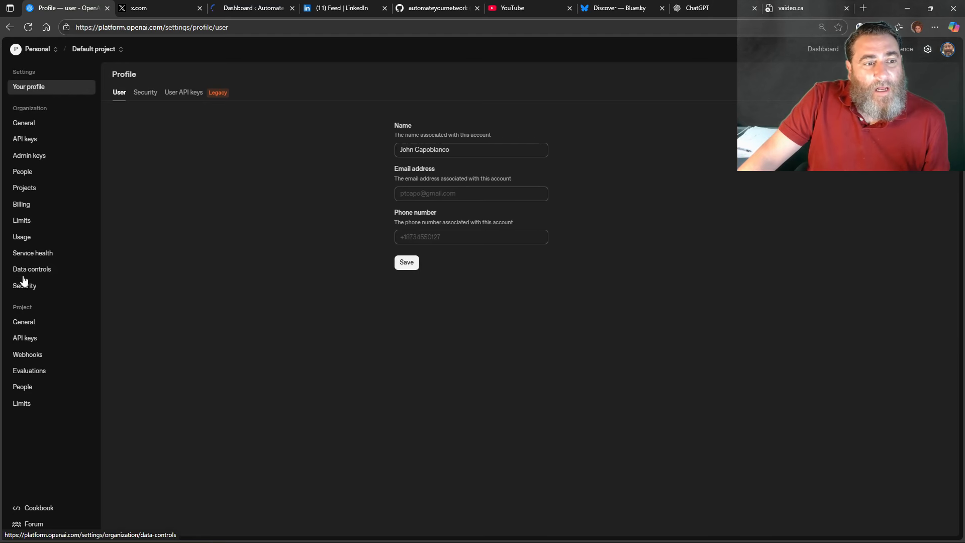
click(21, 244)
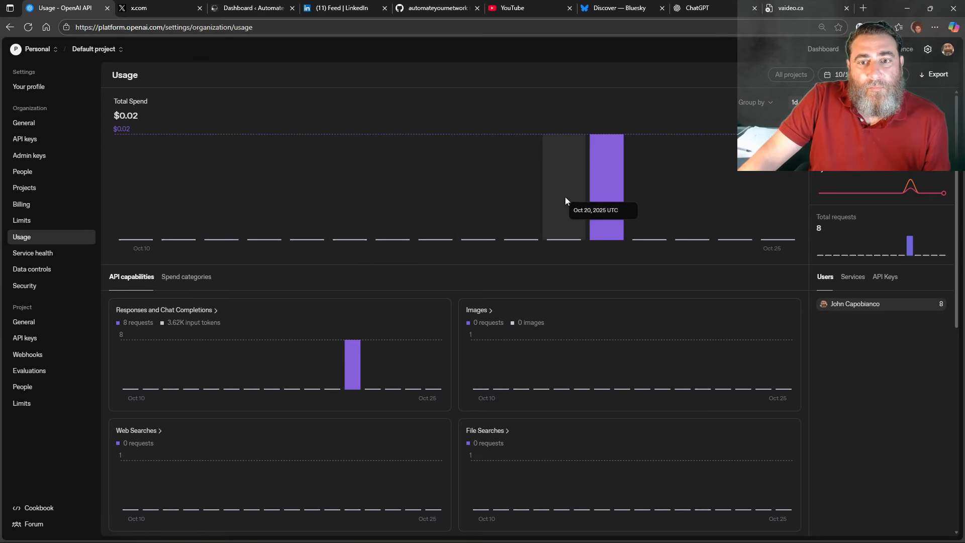
mouse_move(604, 192)
mouse_move(797, 541)
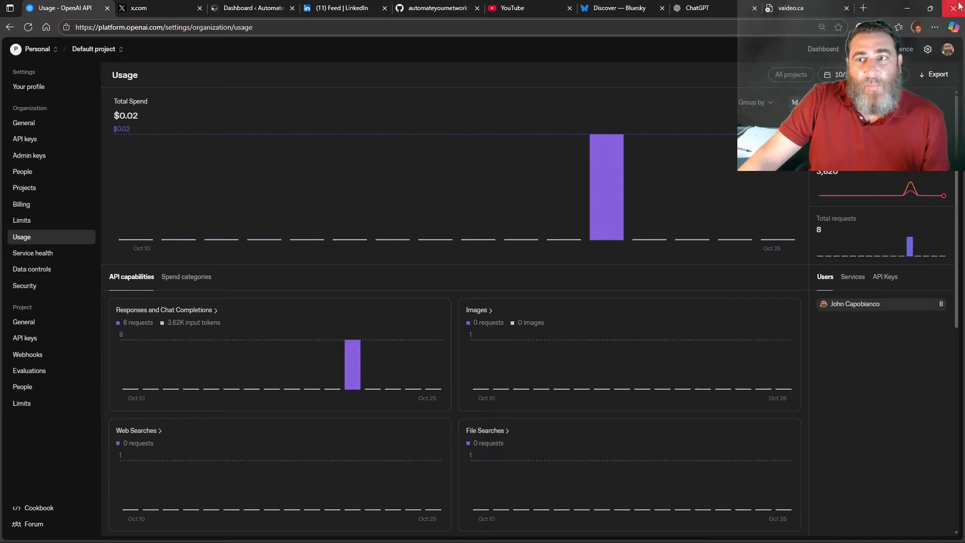
click(916, 4)
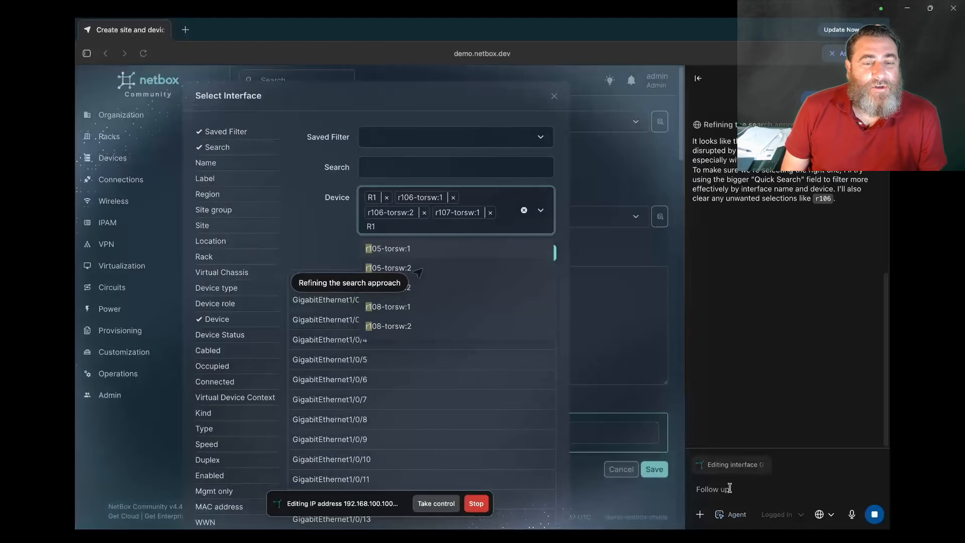
Take control from the agent, reduce the interface selector's Device filter to R1 only, and let the agent resume.
click(444, 504)
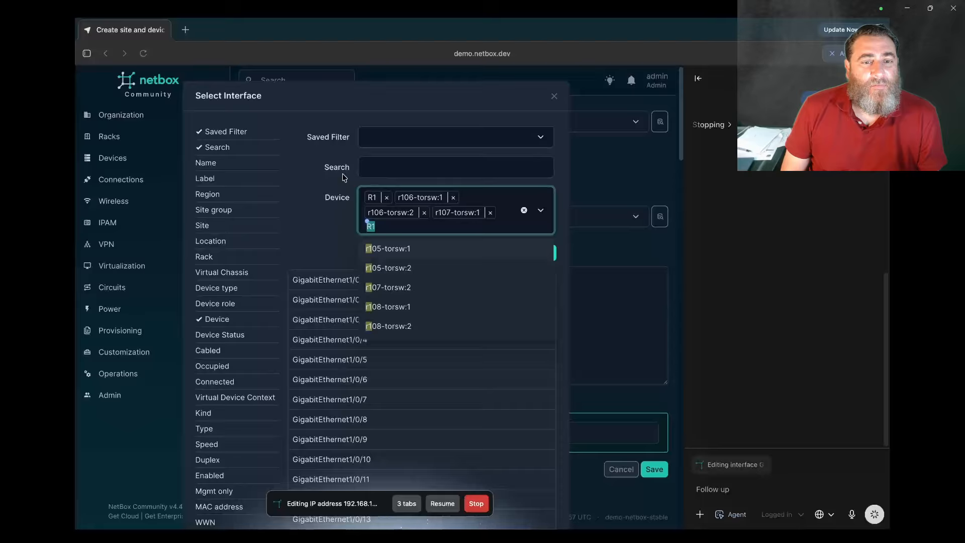
key(BackSpace)
key(BackSpace)
key(BackSpace)
key(BackSpace)
key(BackSpace)
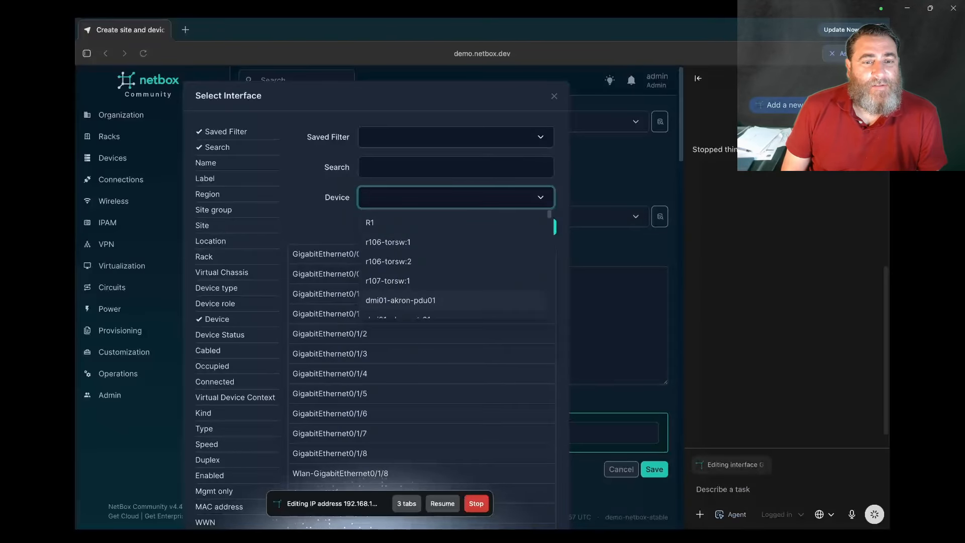
click(384, 224)
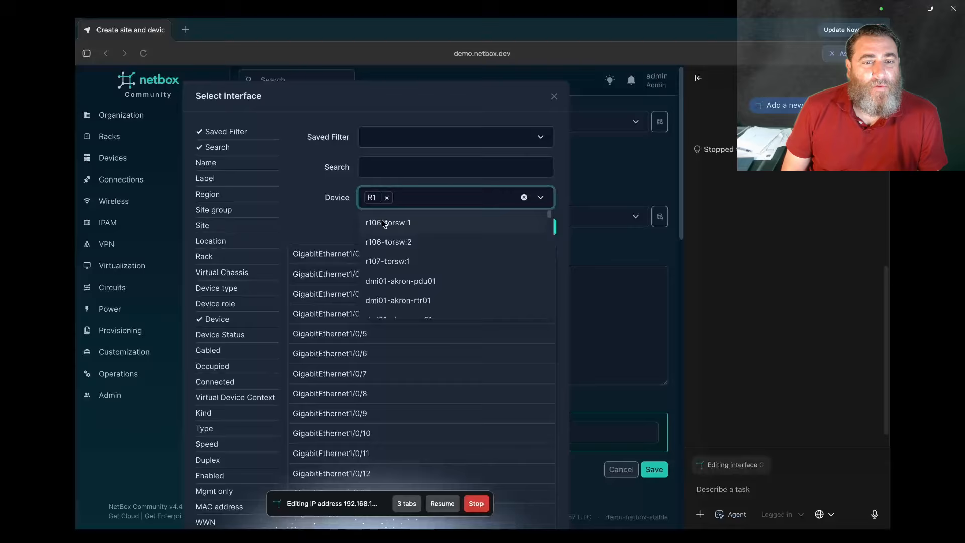
mouse_move(549, 220)
mouse_down()
mouse_move(549, 320)
mouse_move(540, 218)
mouse_up()
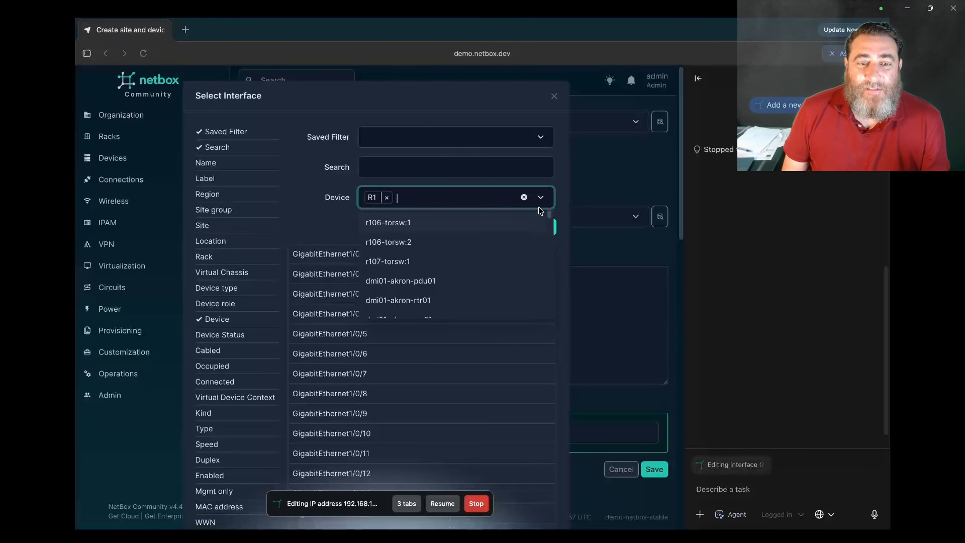
click(446, 503)
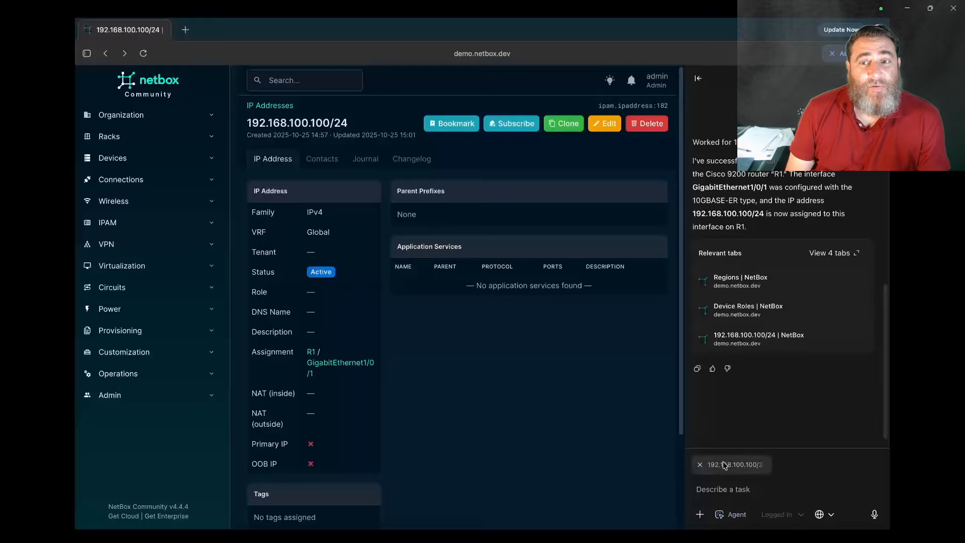
Ask the agent to tweet a link to this device / IP / interface from a new x.com tab, saying Atlas generated both tweet and netbox resource.
text(this)
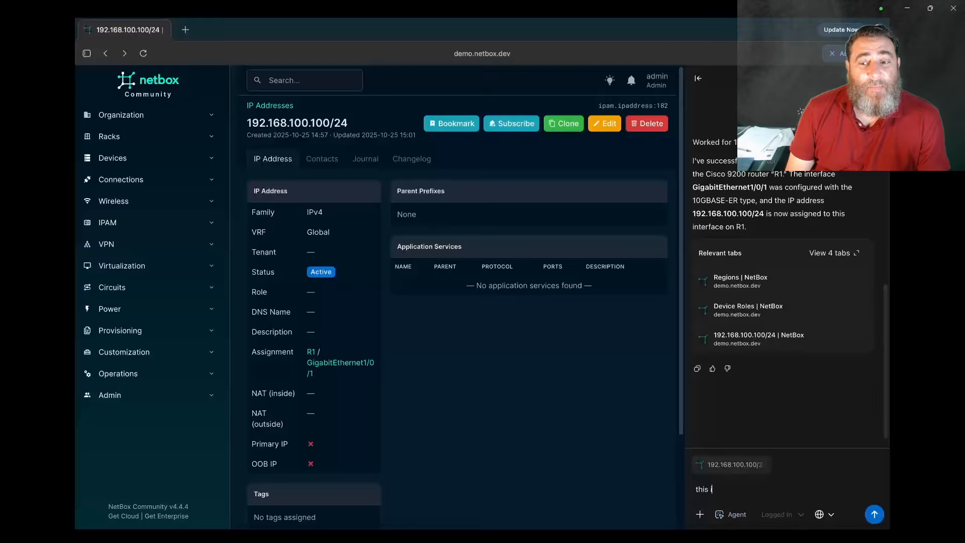
text( is amazing can)
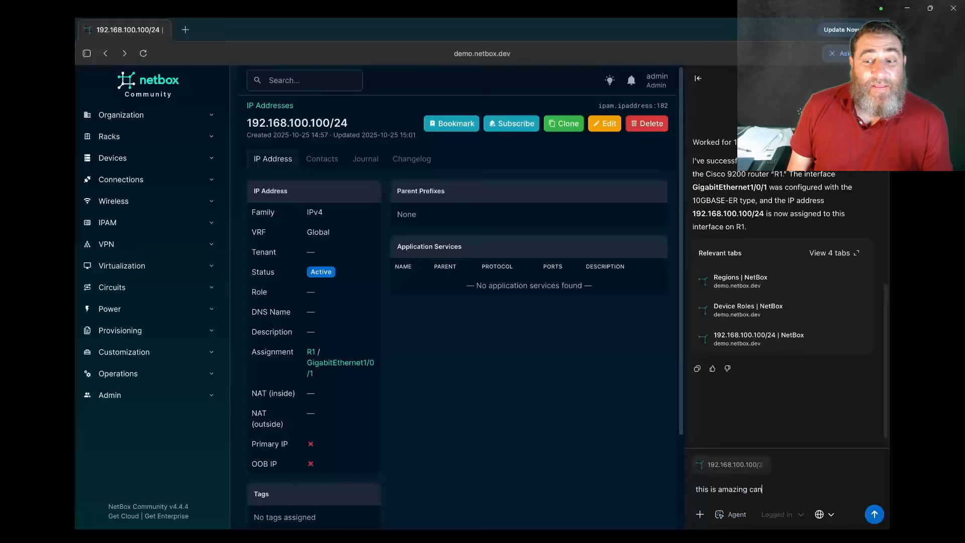
text( you open a new )
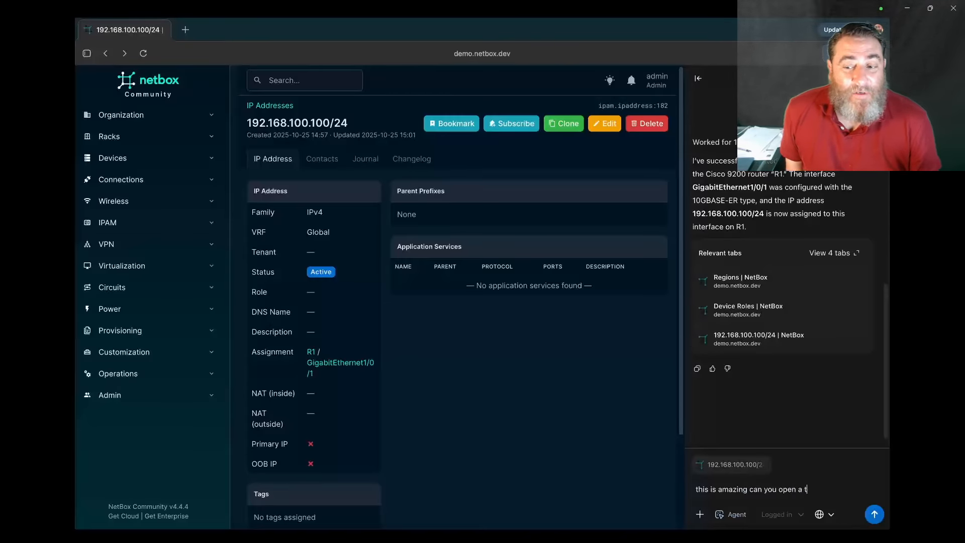
text(tab on )
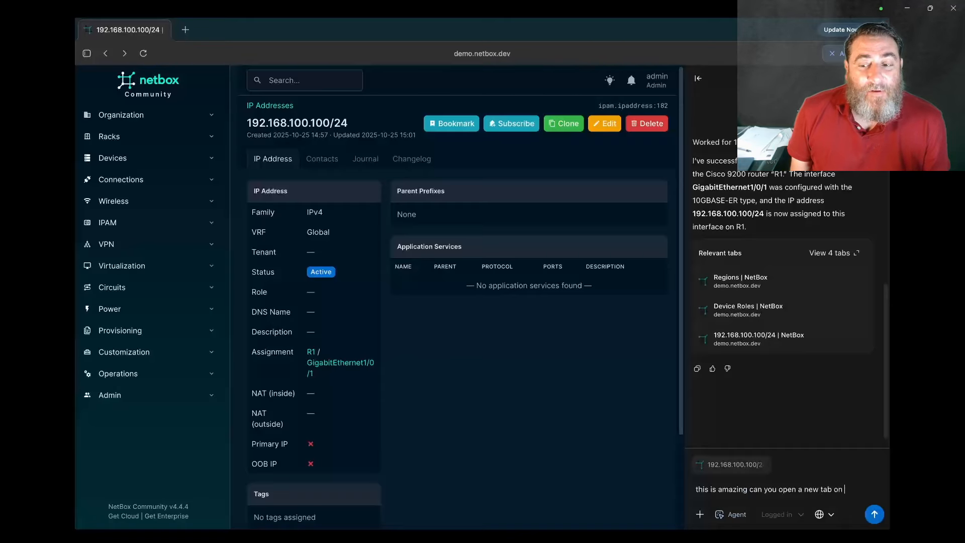
text(x.com and send a tweet with a link to this device / IP / int)
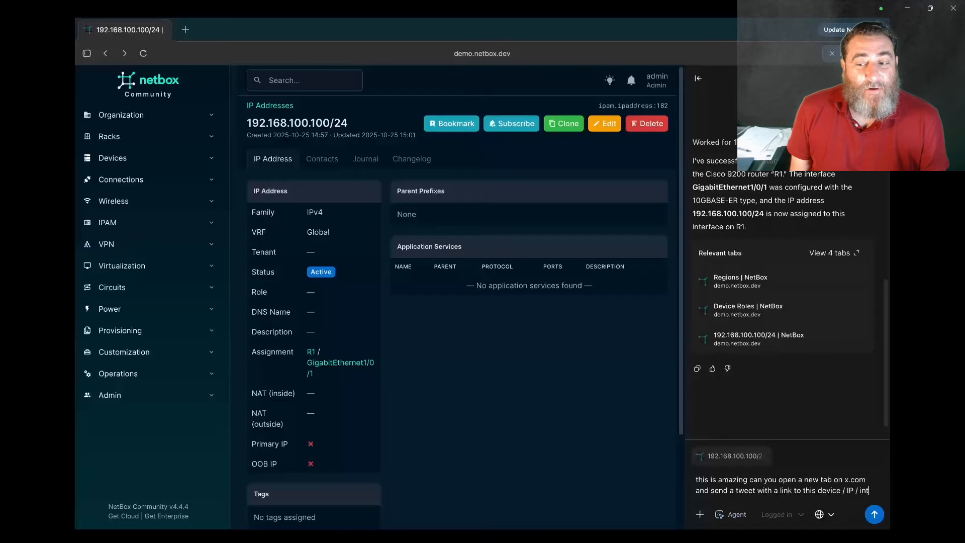
text(erface and)
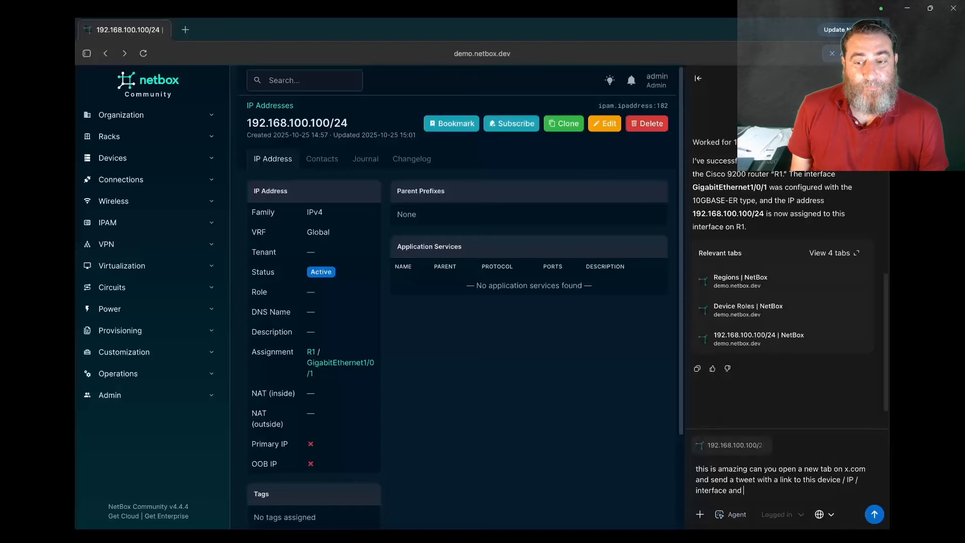
text( let people know not only is the tweet it)
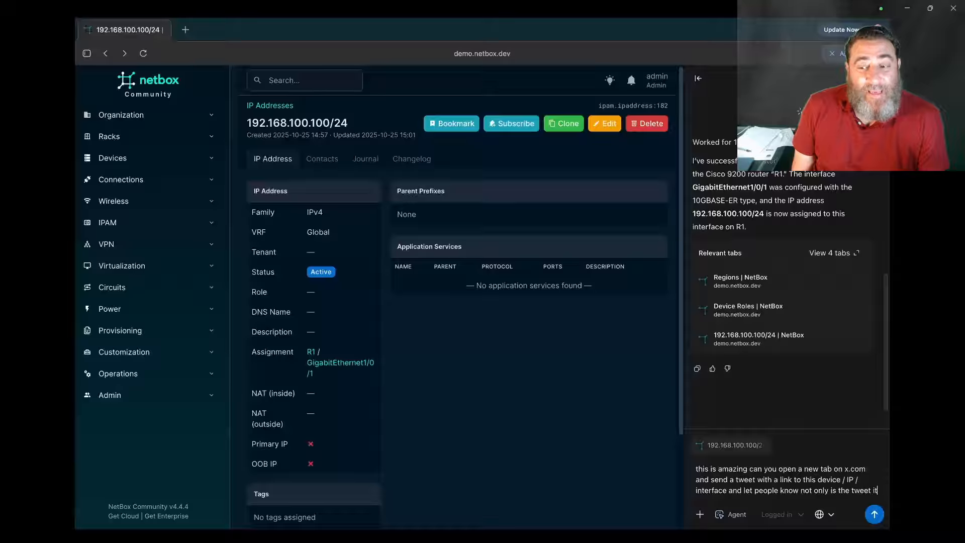
text(self e)
key(BackSpace)
text(g)
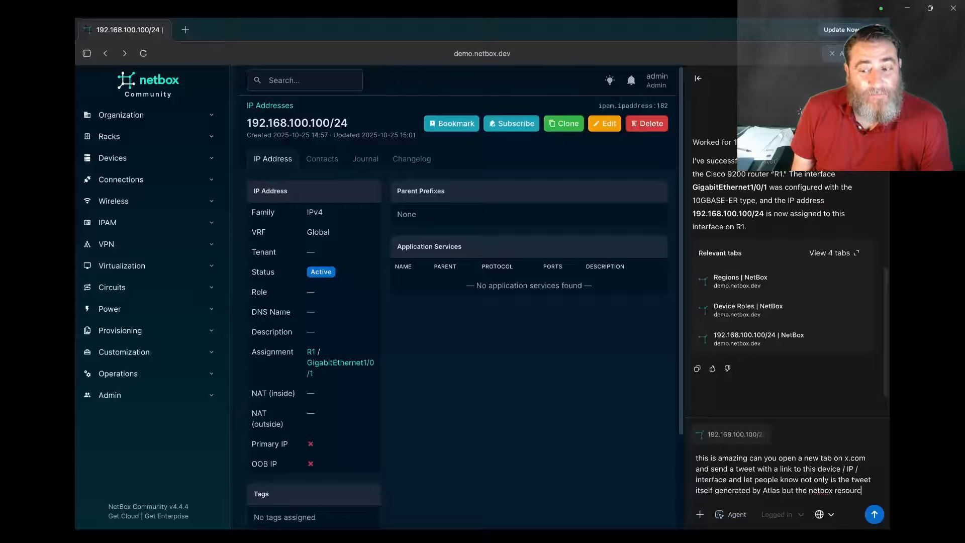
text(s as w)
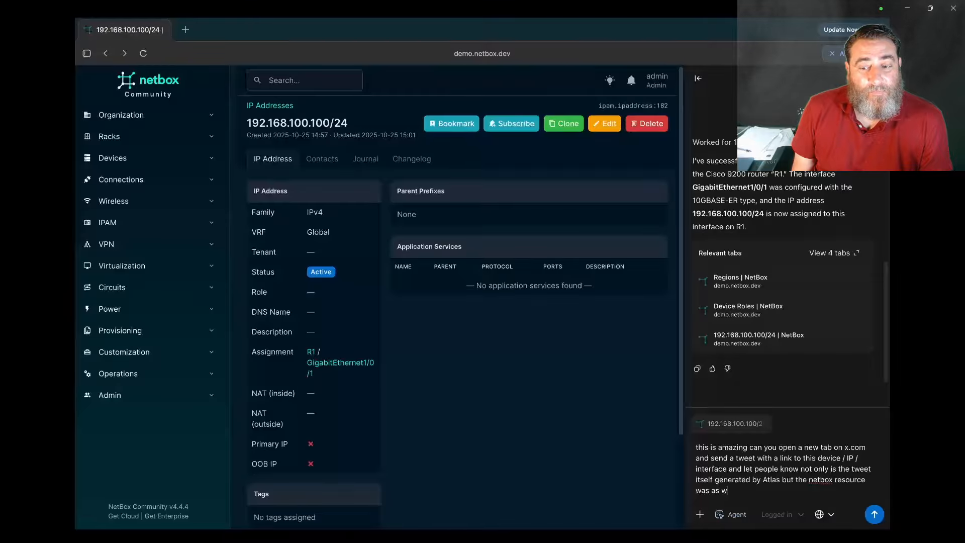
key(Return)
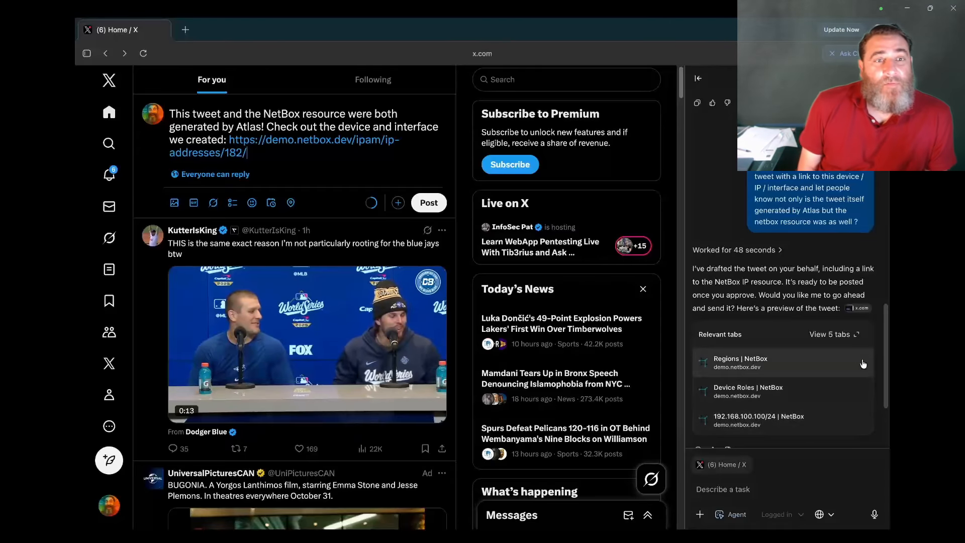
Tell the agent "go ahead and post but also mention I am making a video demonstrating how this works stay tuned".
scroll(885, 347, down, 3)
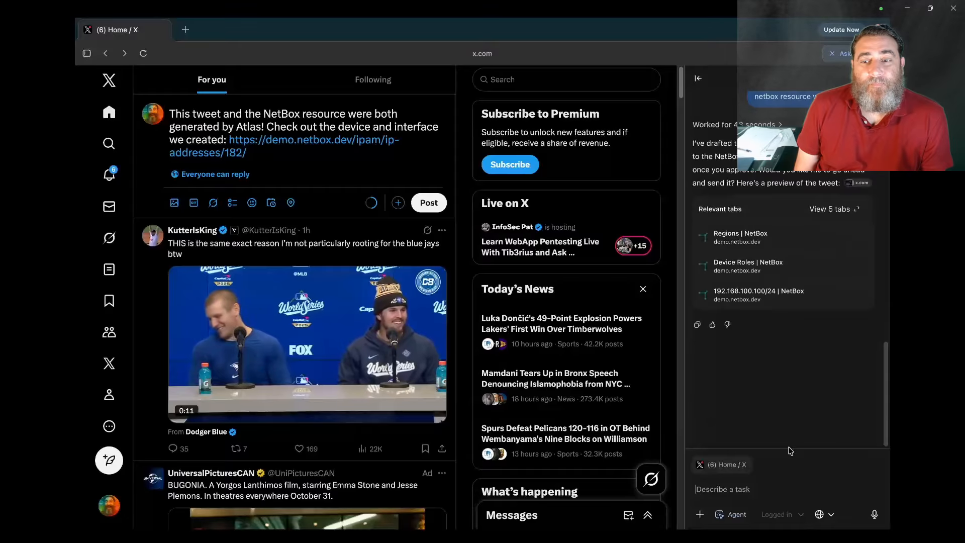
click(762, 472)
text(g)
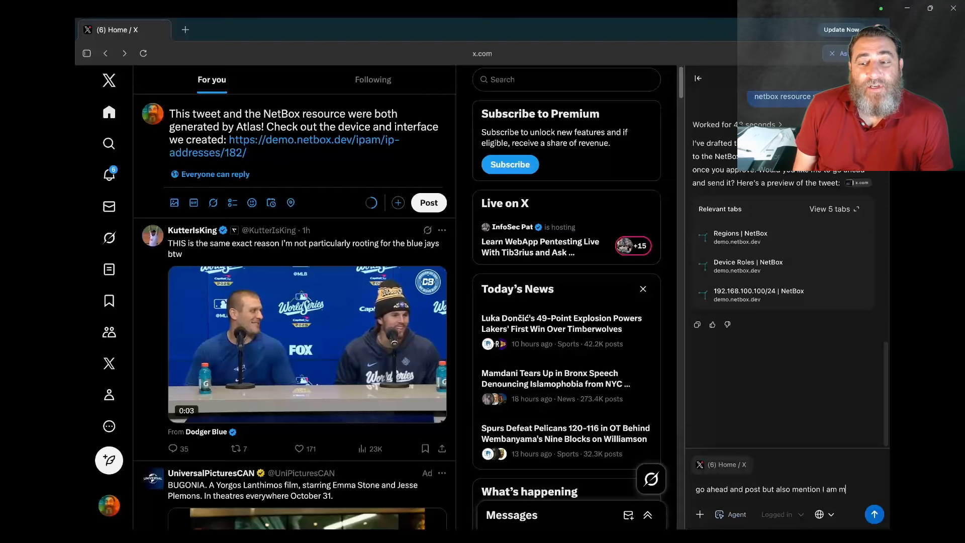
text(de)
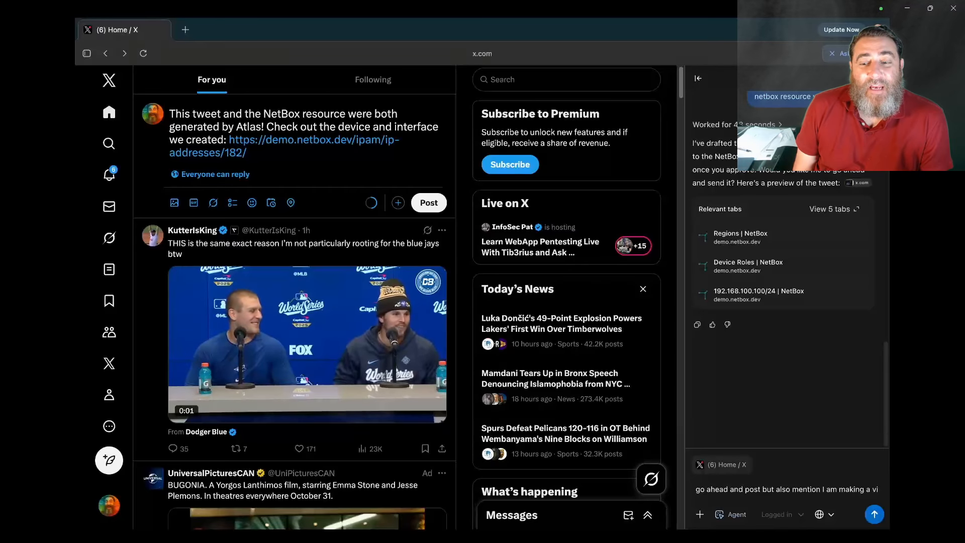
text(o de)
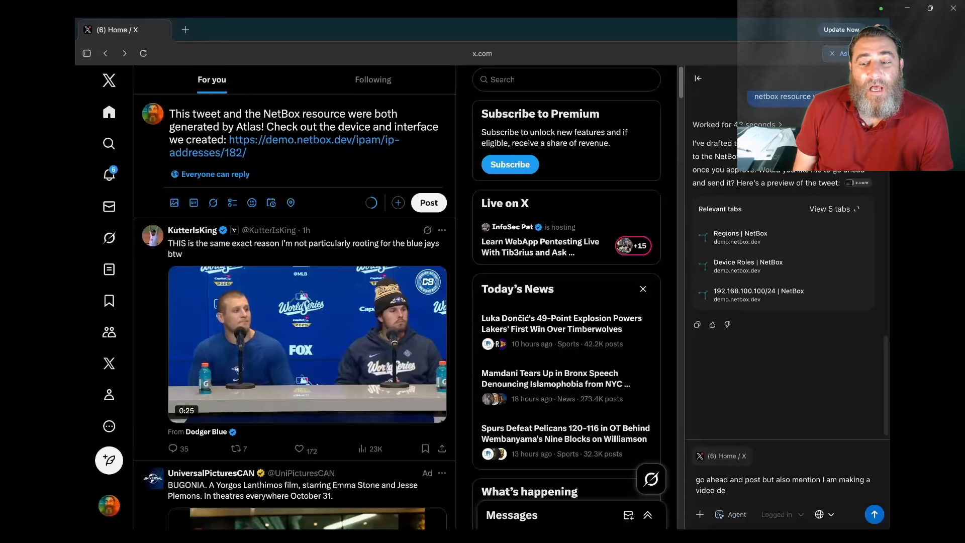
text(omnstrating how th)
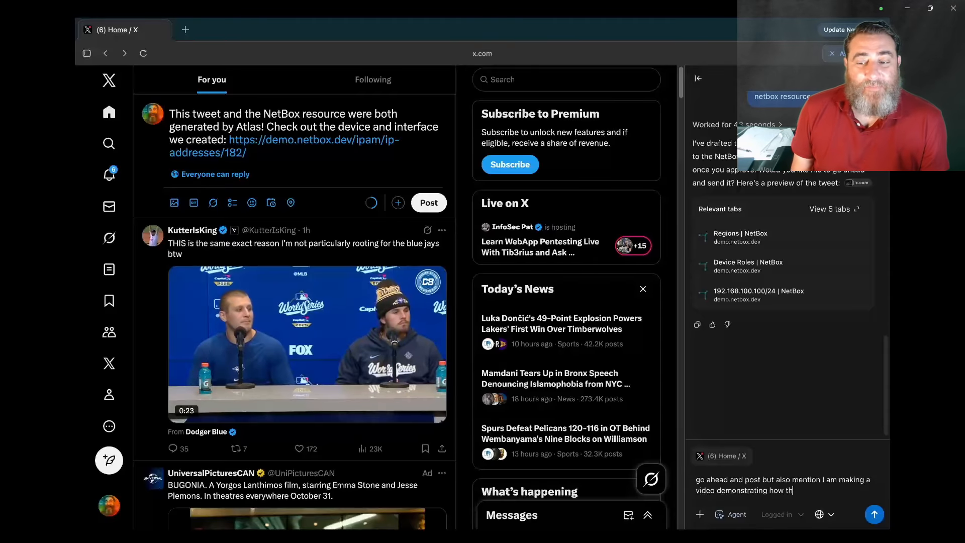
text(is works stay t)
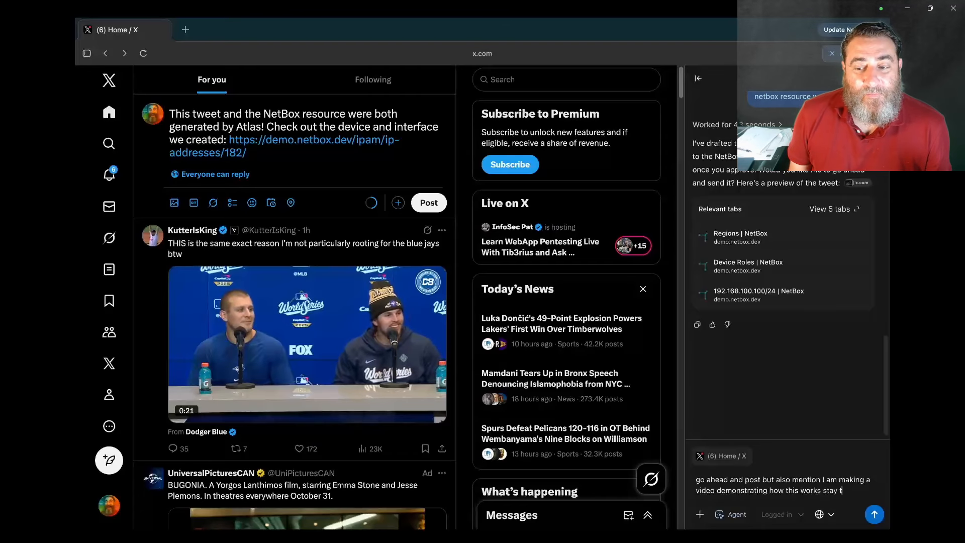
text(uned)
key(Return)
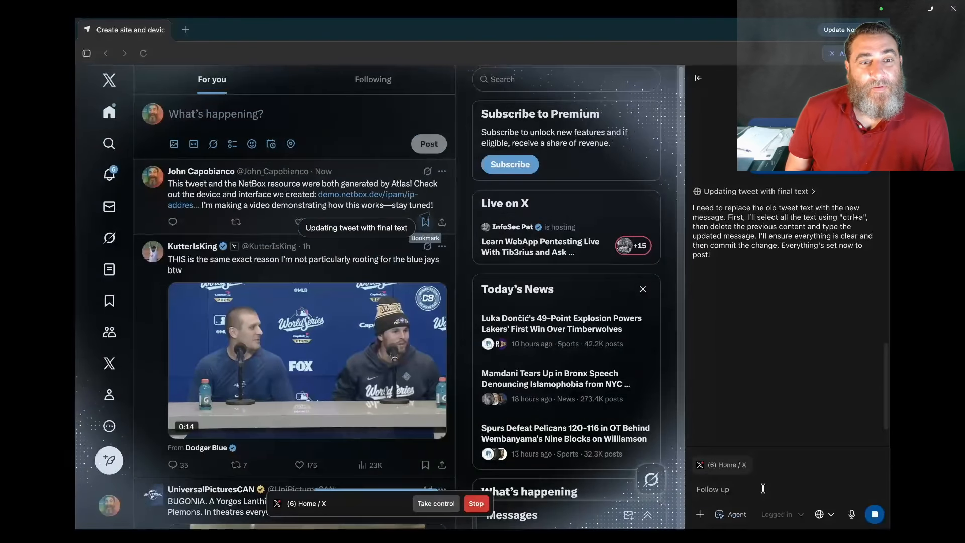
Begin an agent prompt reading "now can you make a detailed LinkedIn post in a new tab explaining :".
click(763, 488)
text(now can yo)
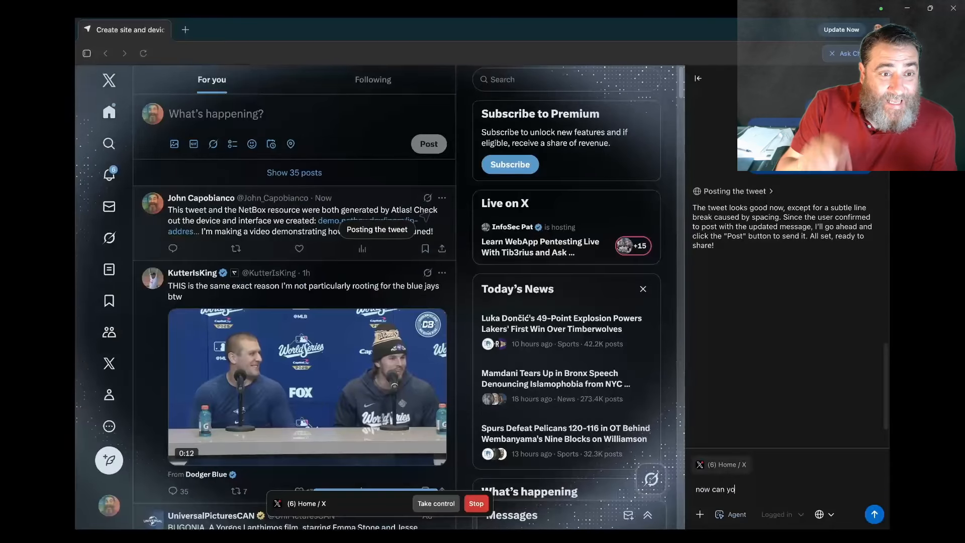
text(u make a detaile)
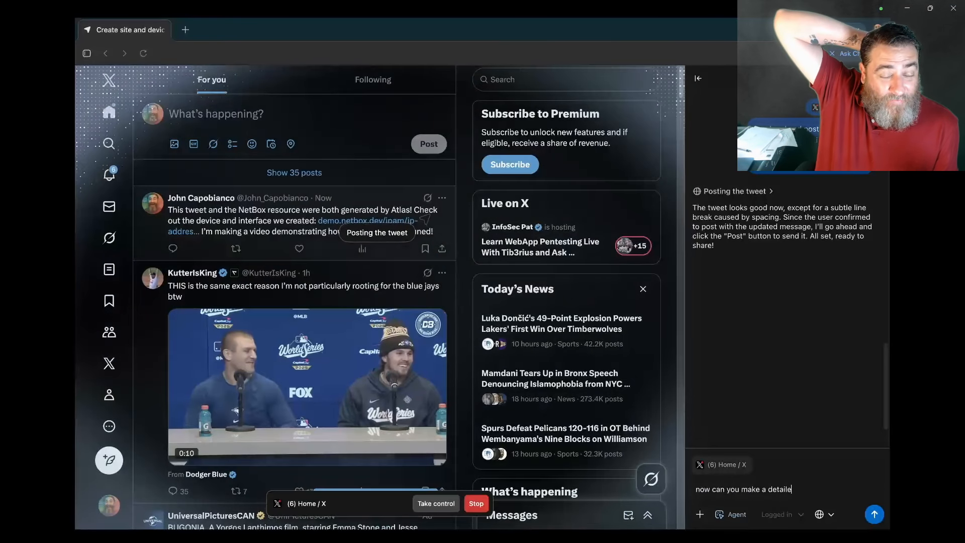
text(d LinkedIn bp)
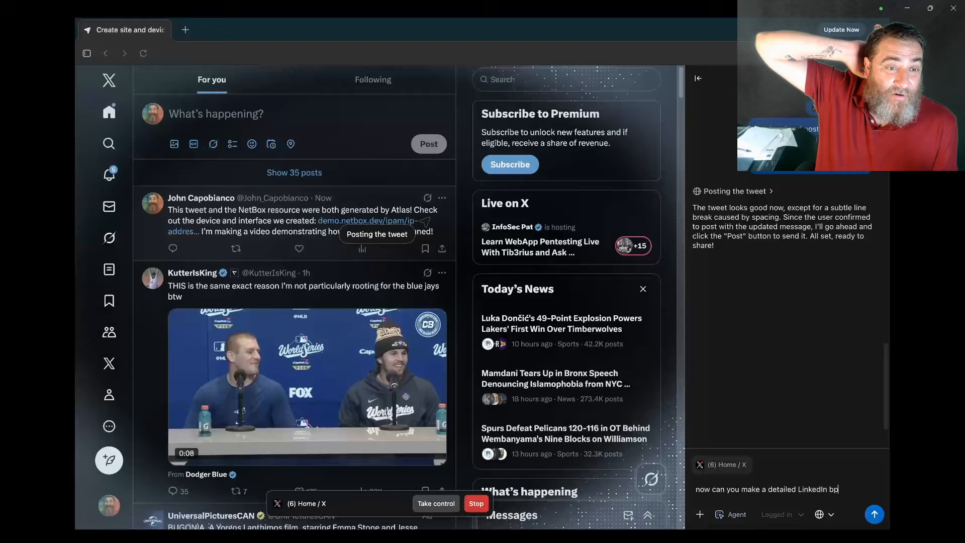
key(BackSpace)
key(BackSpace)
text(post in a ne)
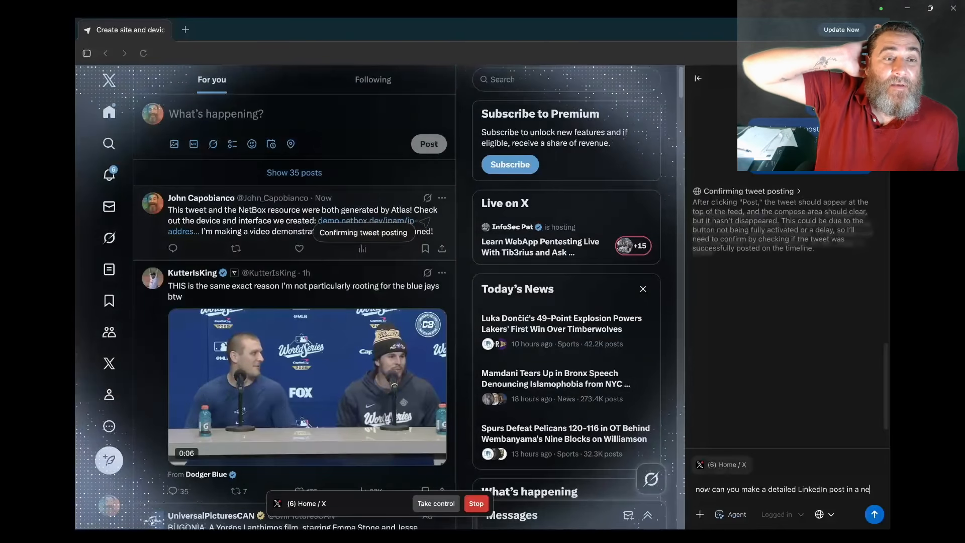
text(w tab explai)
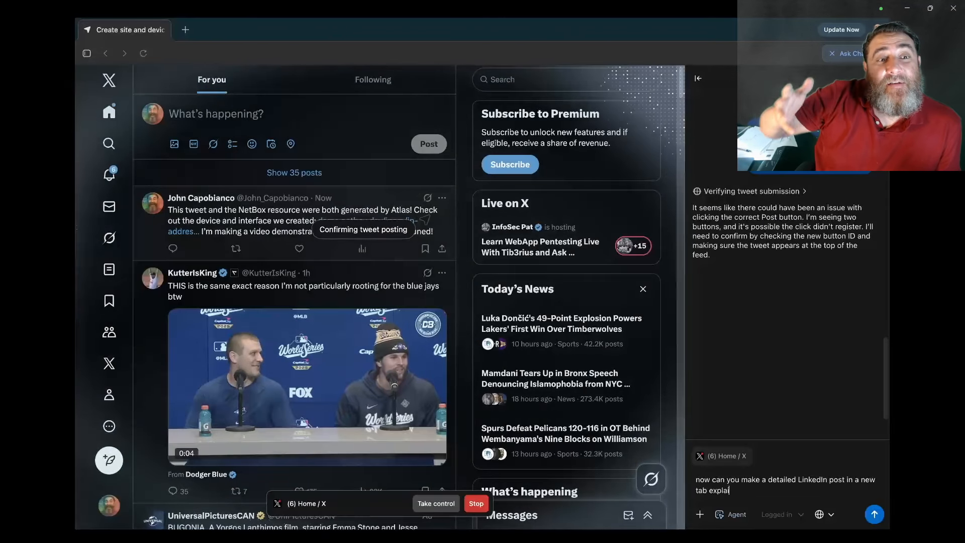
text(ning)
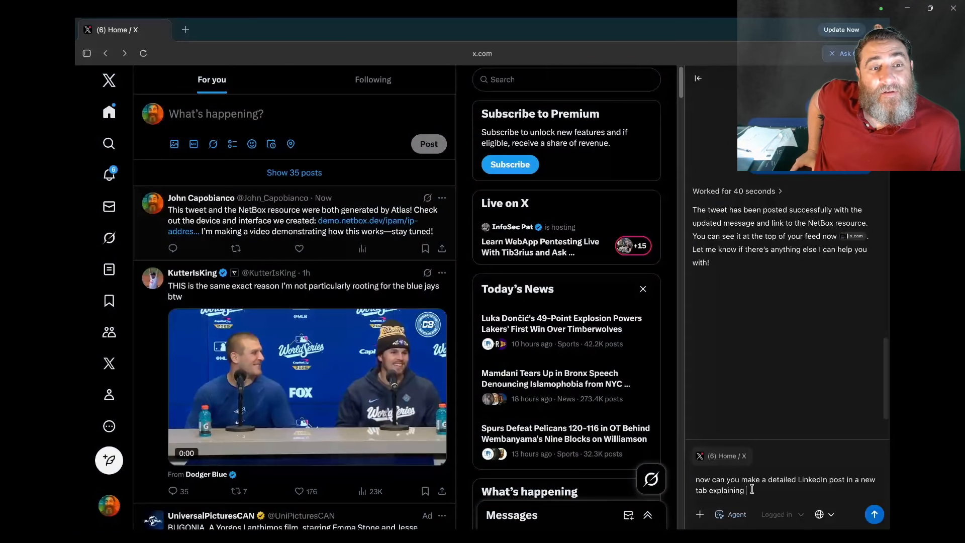
text( :)
key(shift+Return)
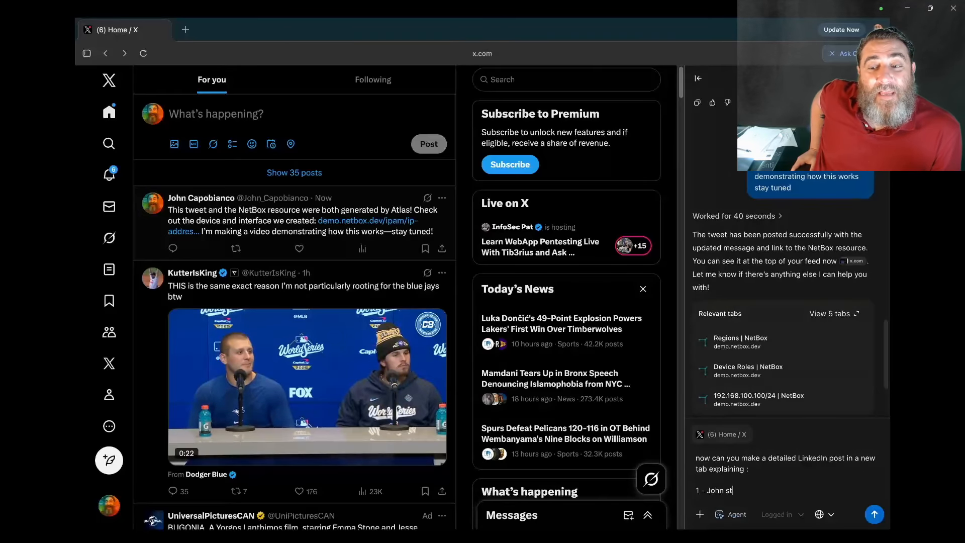
Add point 1 to the agent prompt, using the author's first name: "started using Atlas with on the road 2 days ago".
text(1 - John started using)
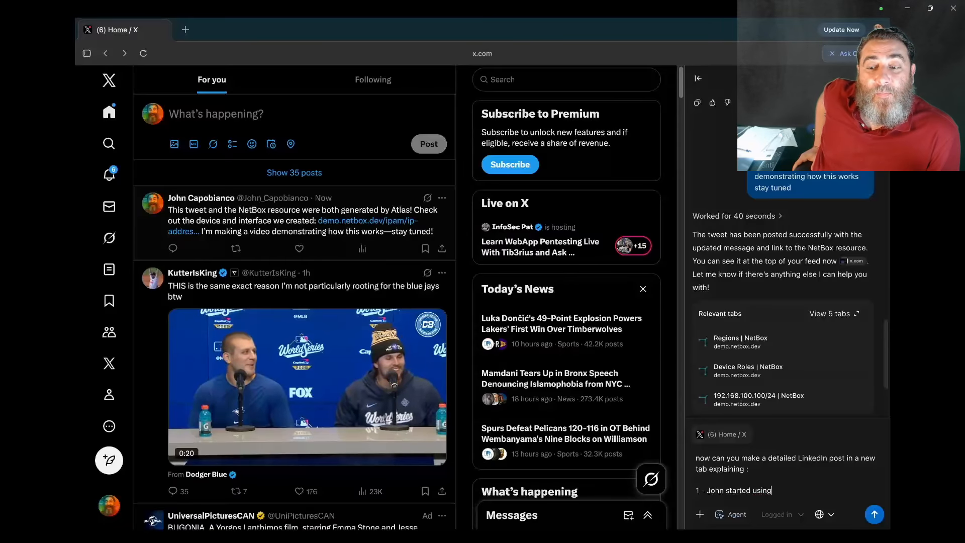
text( Atlas 2)
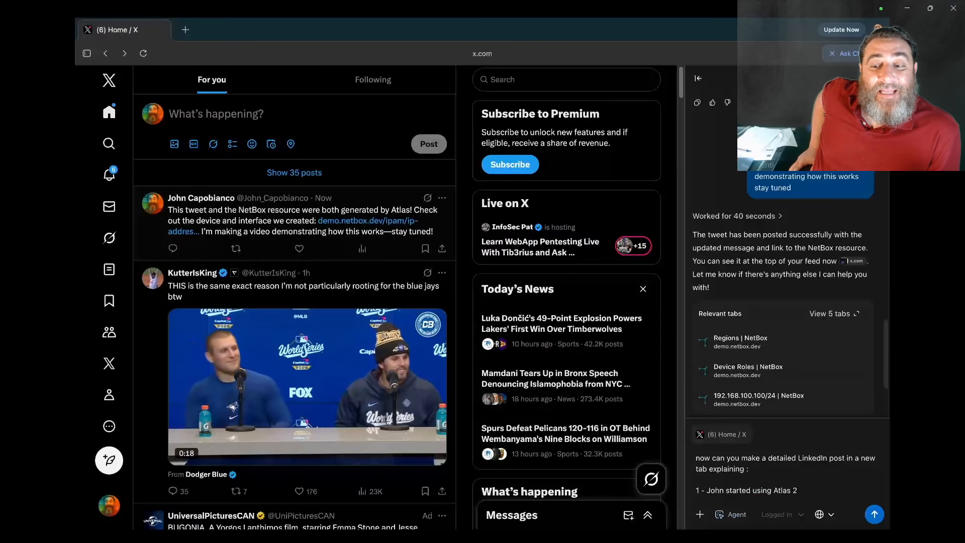
key(BackSpace)
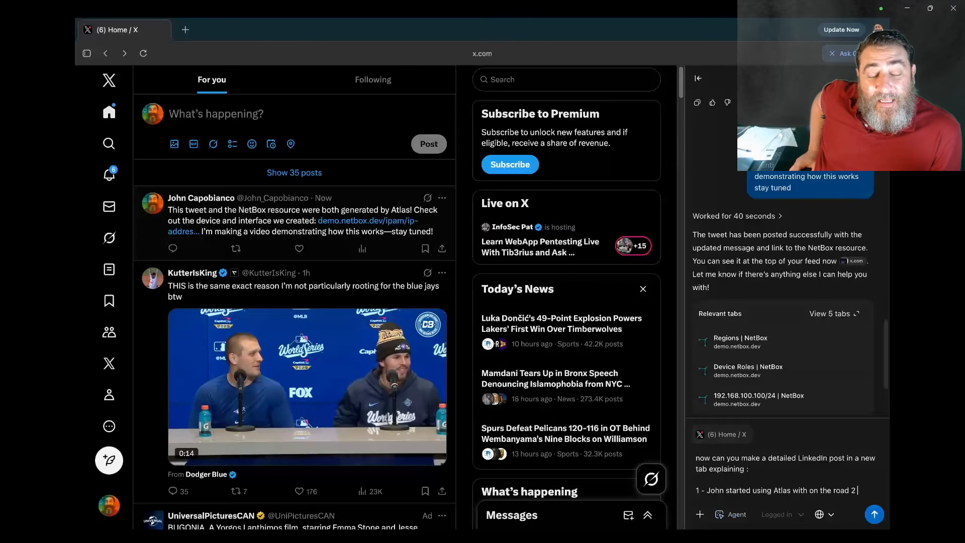
text(with on the road 2 days ago)
key(shift+Return)
key(shift+Return)
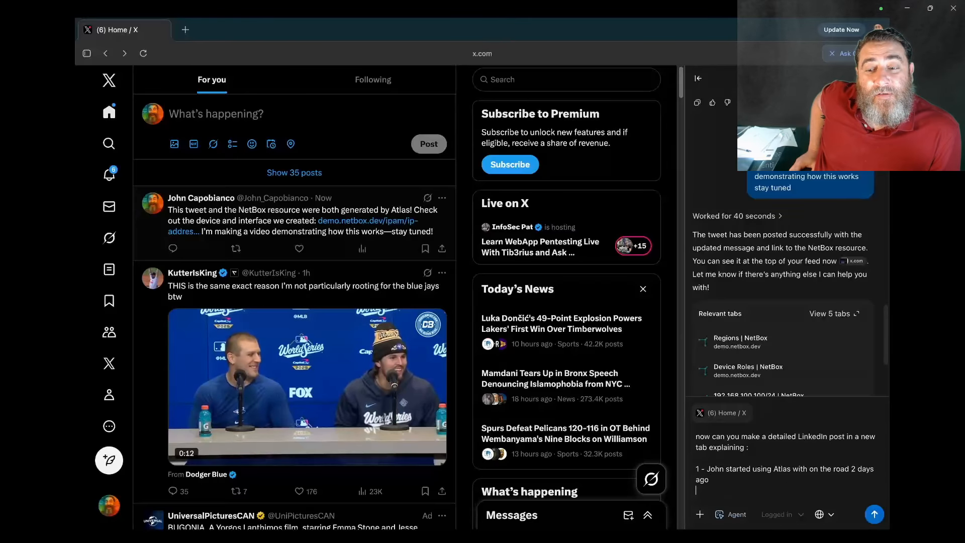
Add point 2 to the prompt, saying the author "created a netbox resource (link to resource) and X / Tweet post (link)".
text(2 - John created a netbox resource (link to res)
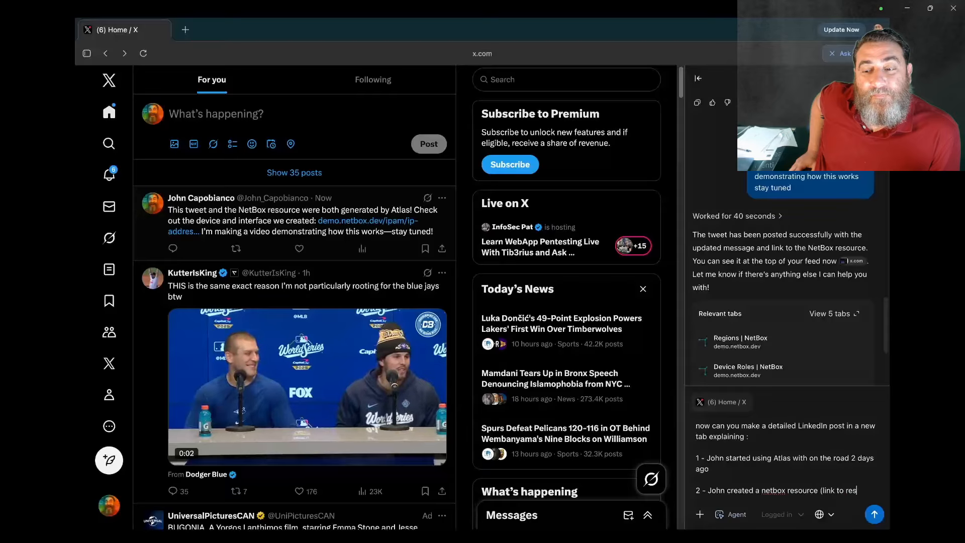
text(ource) and )
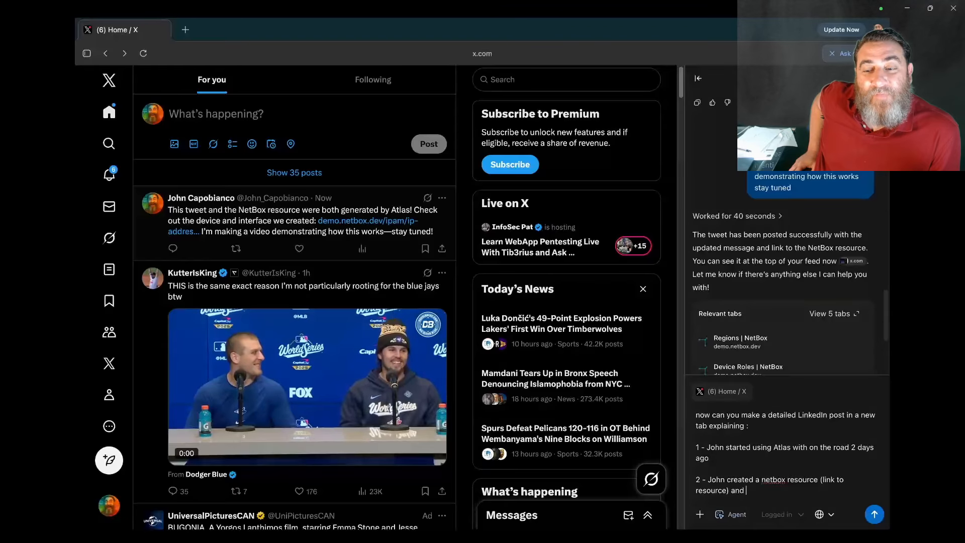
text(X / T)
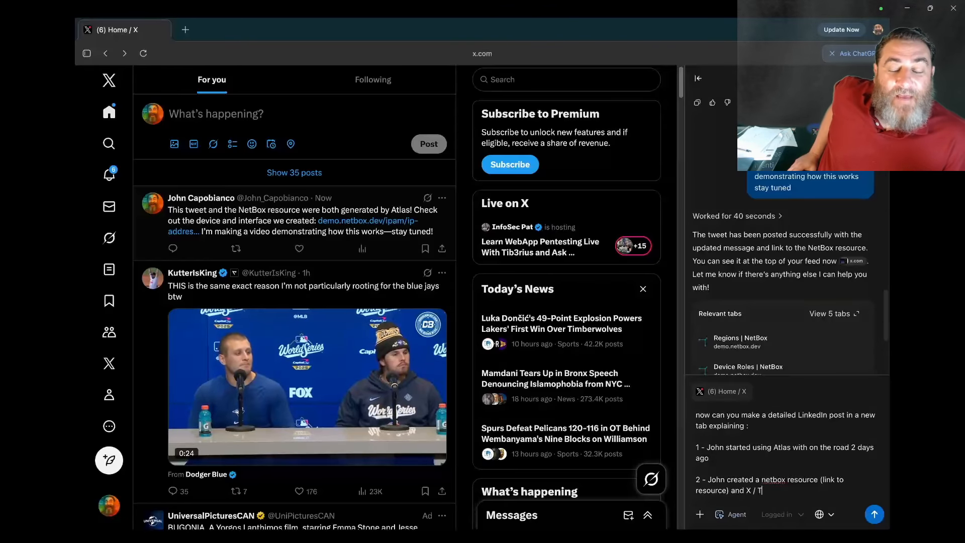
text(weet post ()
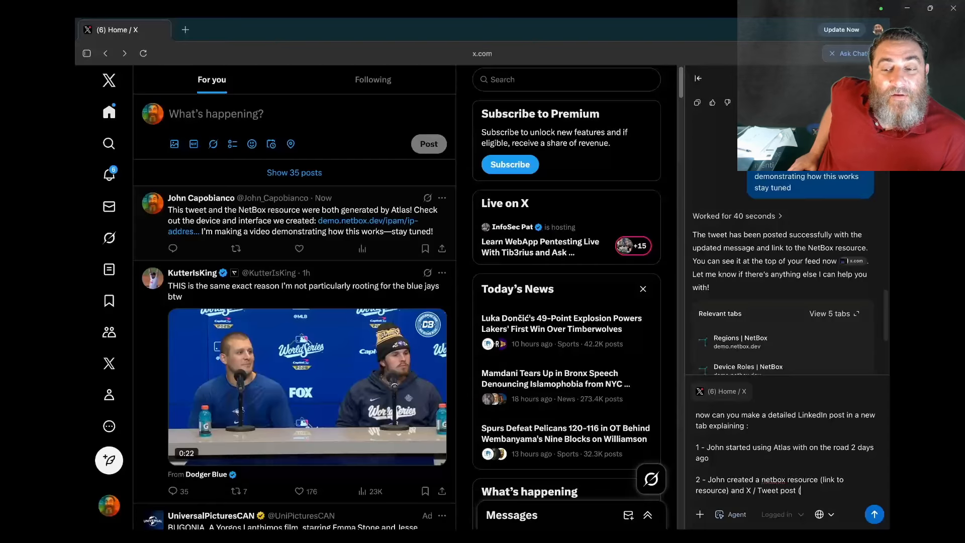
text(lionnk))
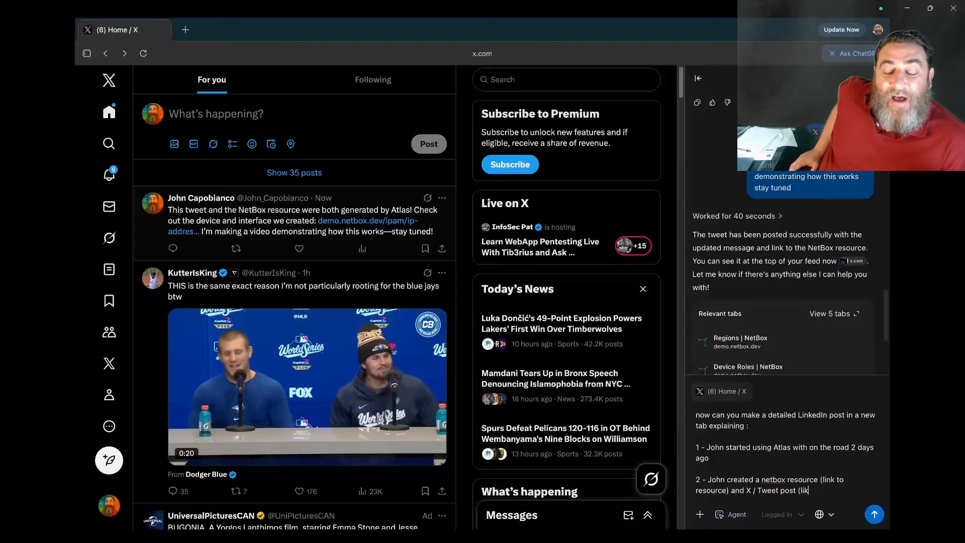
key(shift+Return)
key(shift+Return)
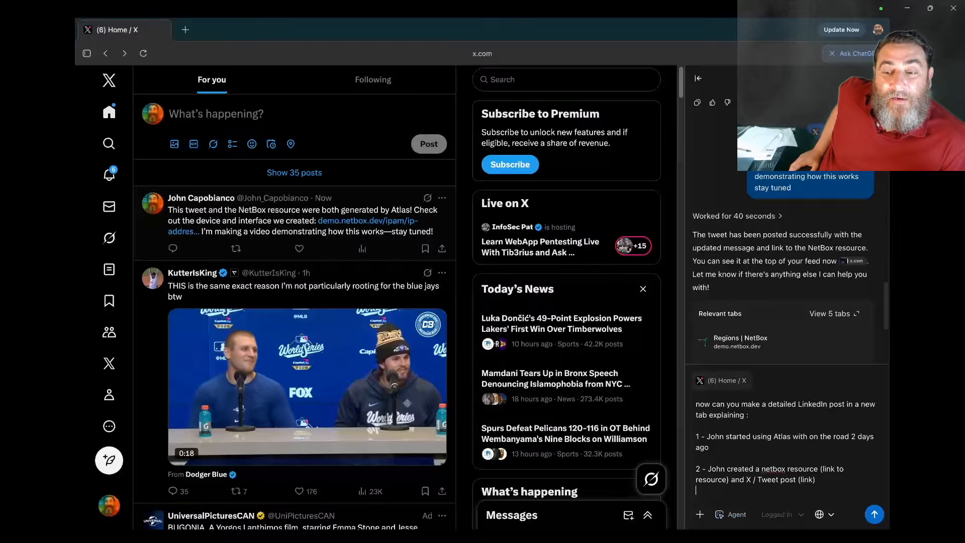
Add point 3 to the prompt, saying the author "is not actually writing this post it is Atlas and chatGPT".
text(3)
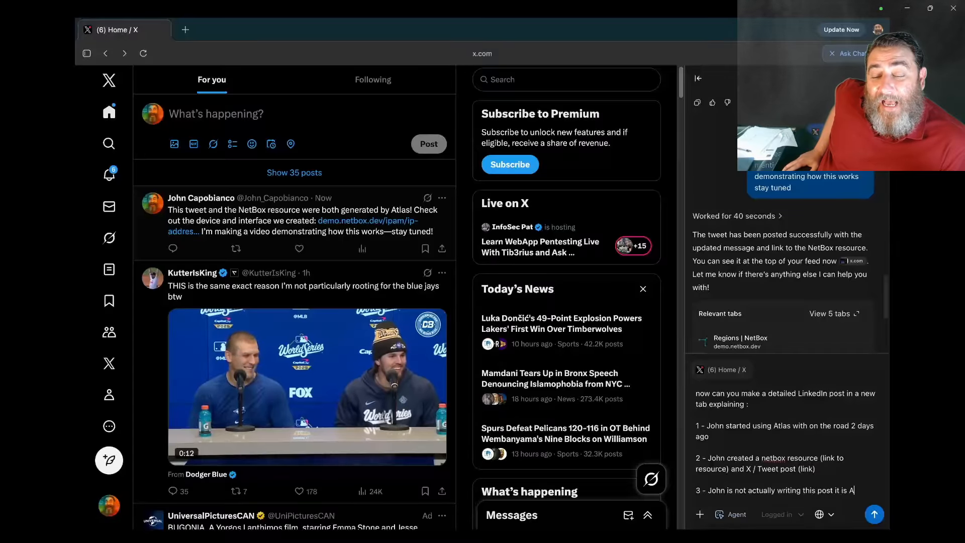
text(tlas and cha)
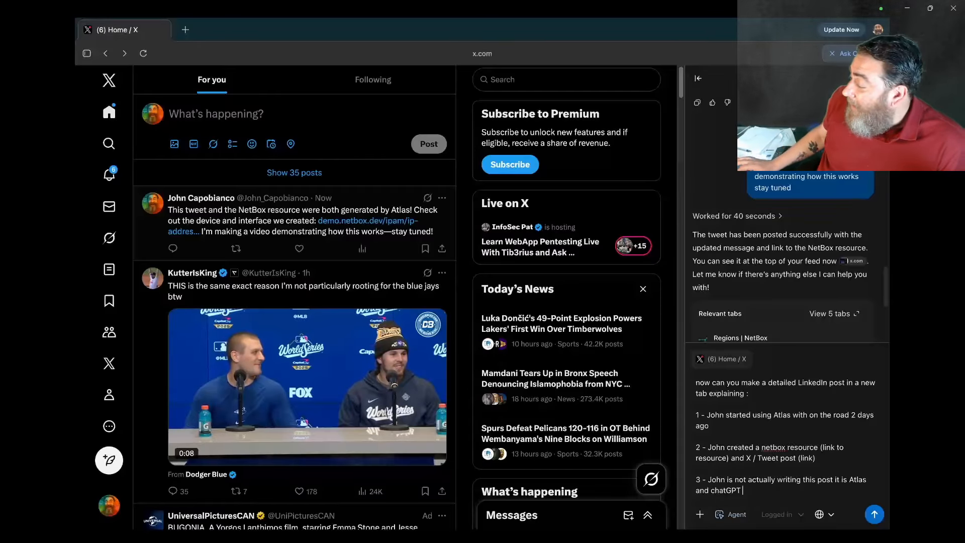
text(tGPT)
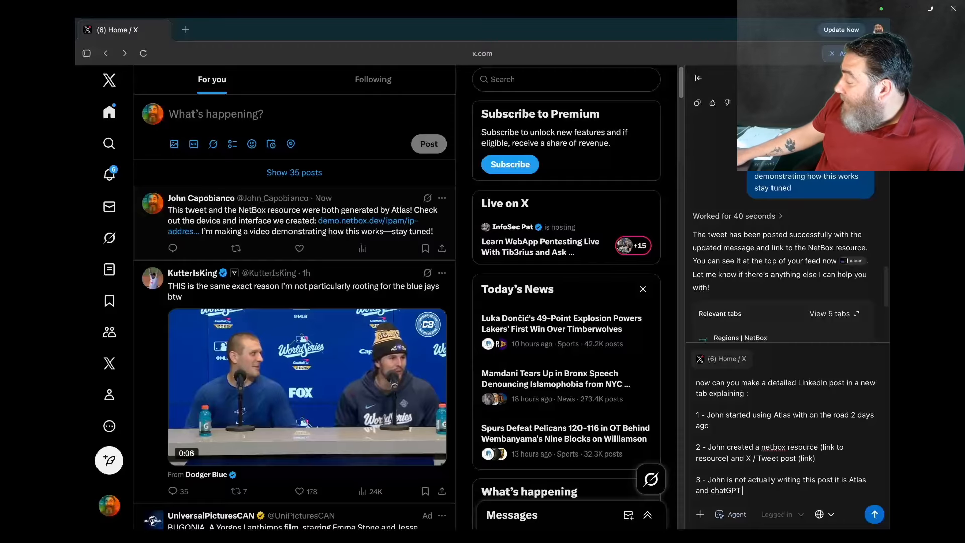
key(shift+Return)
key(shift+Return)
Start point 4, saying the author "believes the way we use the web will drastically change in the weeks and months to come".
text(4 - B)
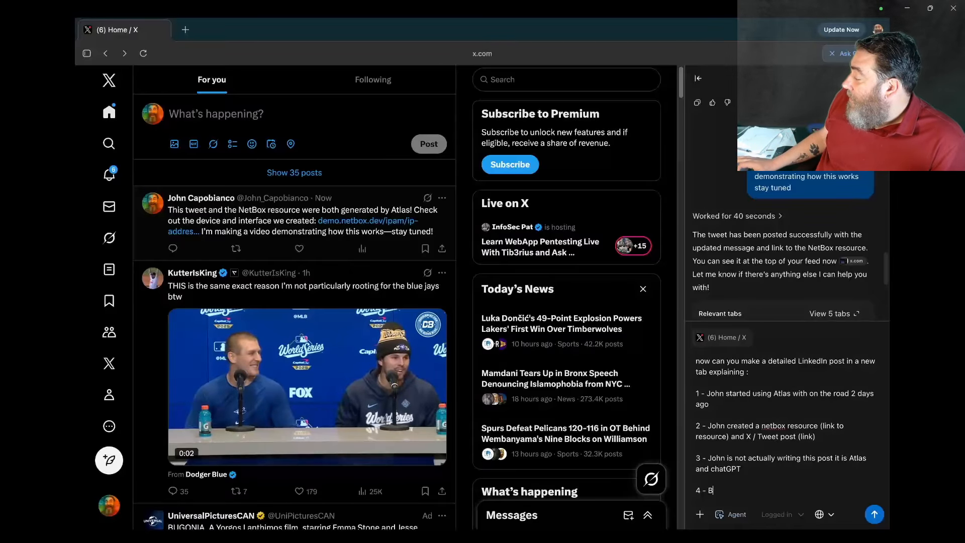
key(BackSpace)
text(John believes)
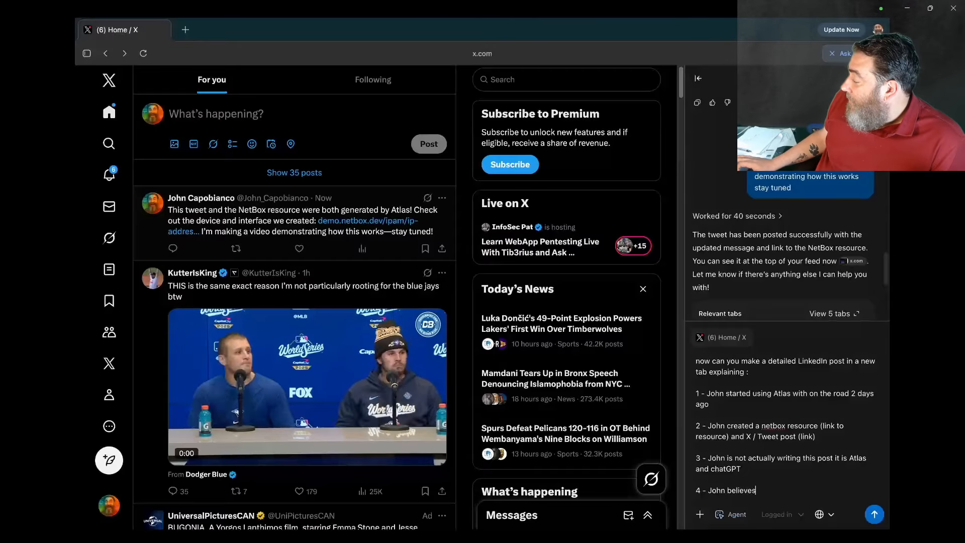
text( the way we)
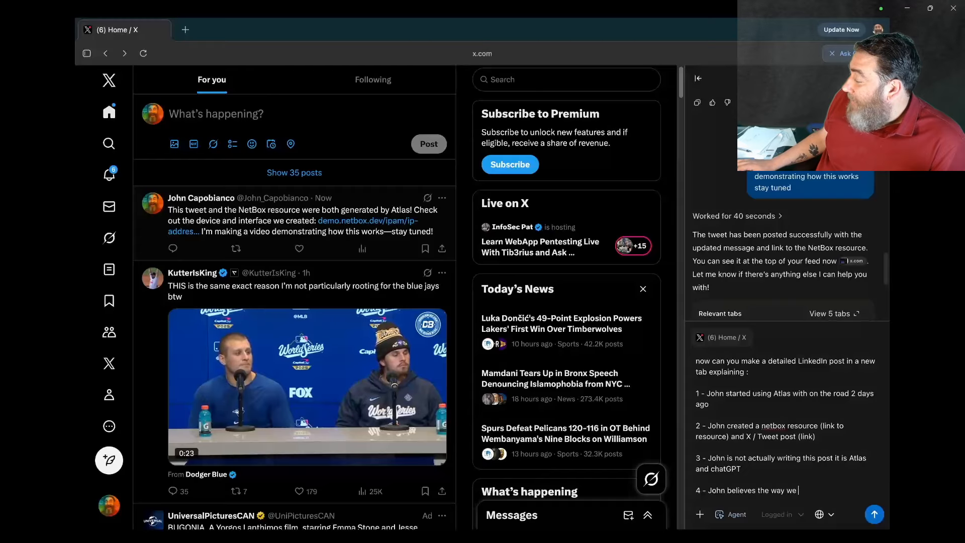
text( use the web)
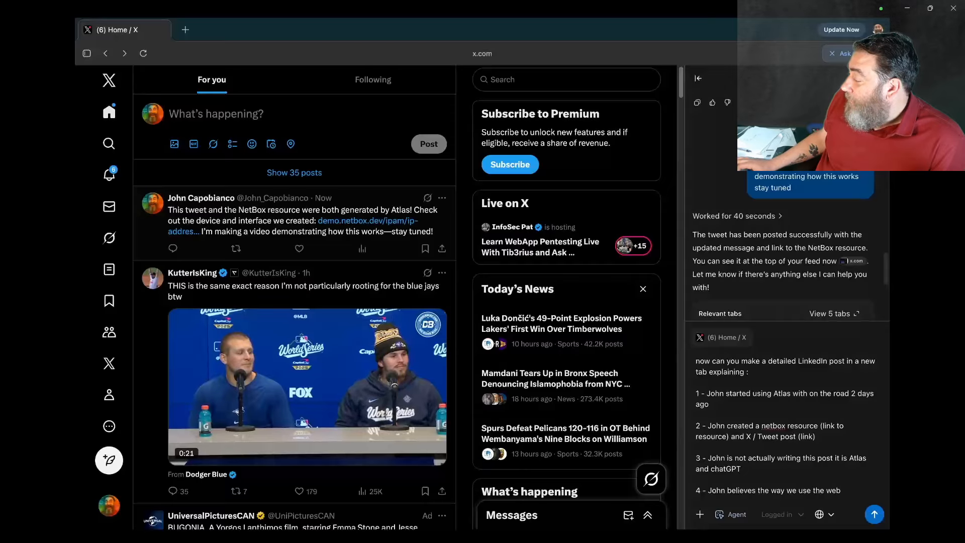
text( will dra)
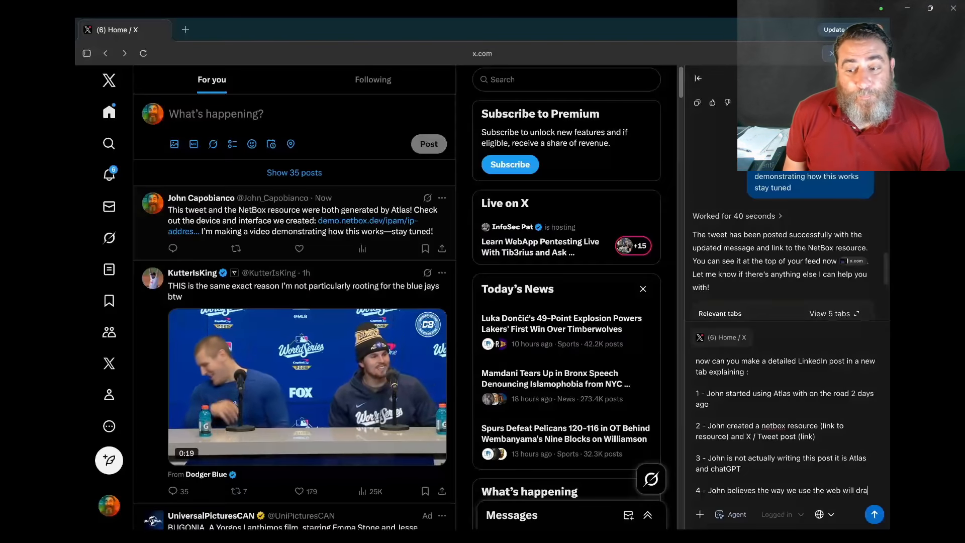
text(stically chang)
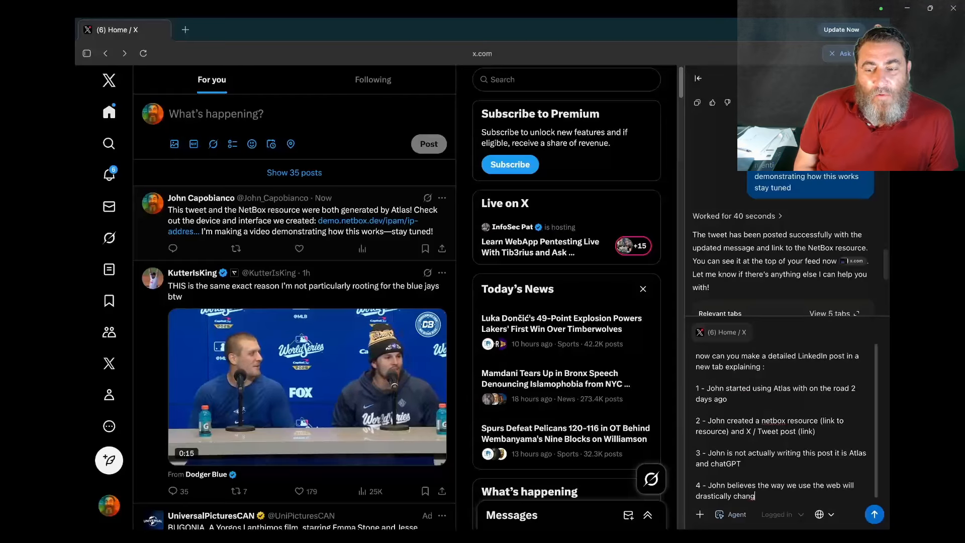
text( eine in thene)
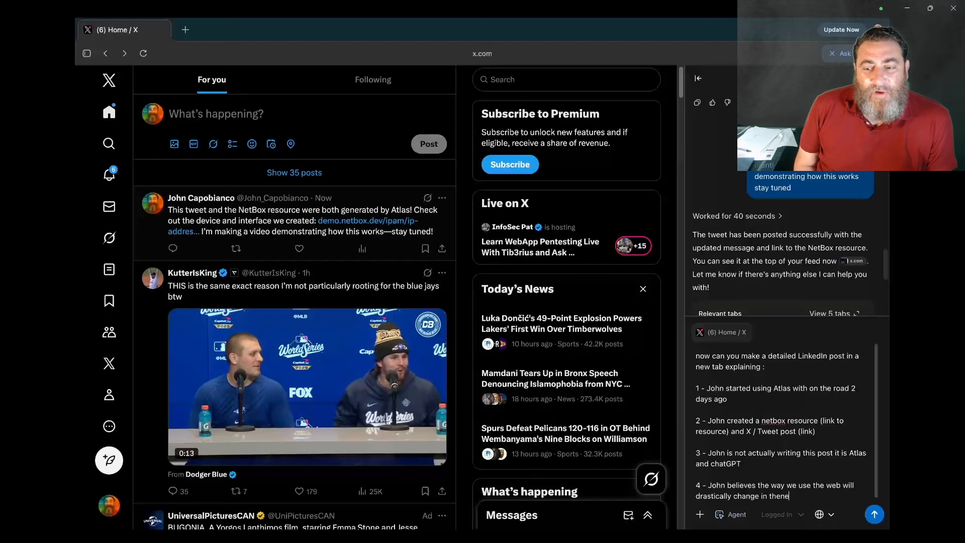
key(BackSpace)
key(BackSpace)
text( weeks and m)
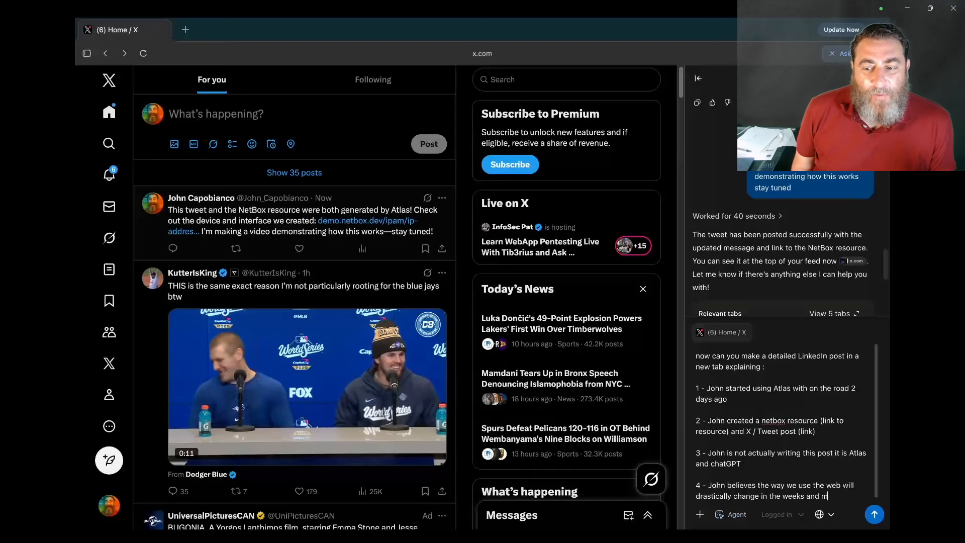
text(onths to come)
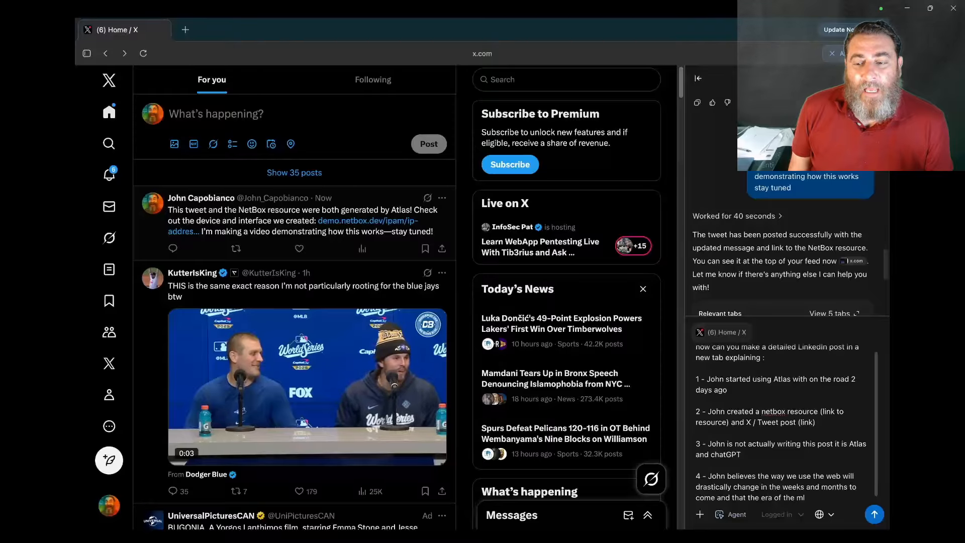
Continue point 4 with "and that the era of the mouse / cursor / field driven web interfaces will give way to AI".
text(and that the era of the mou)
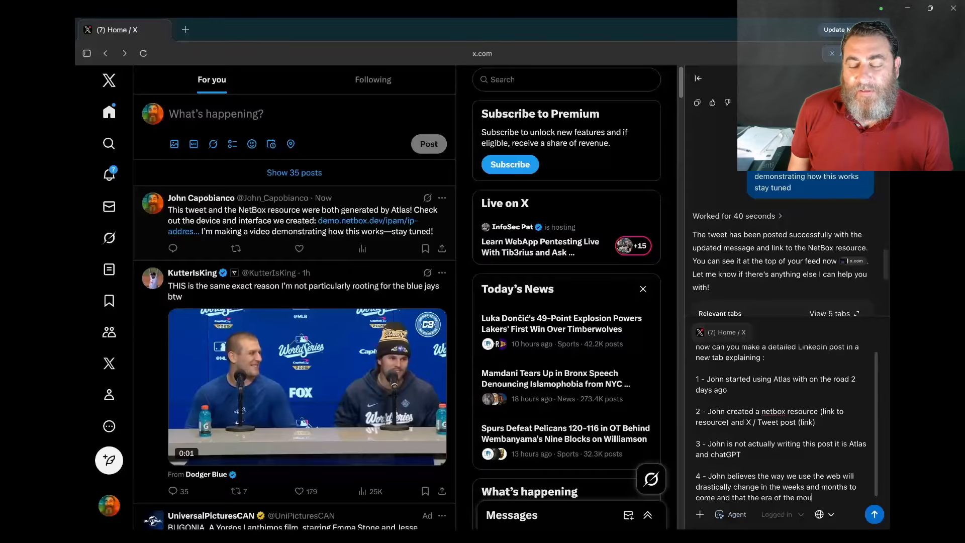
text(se )
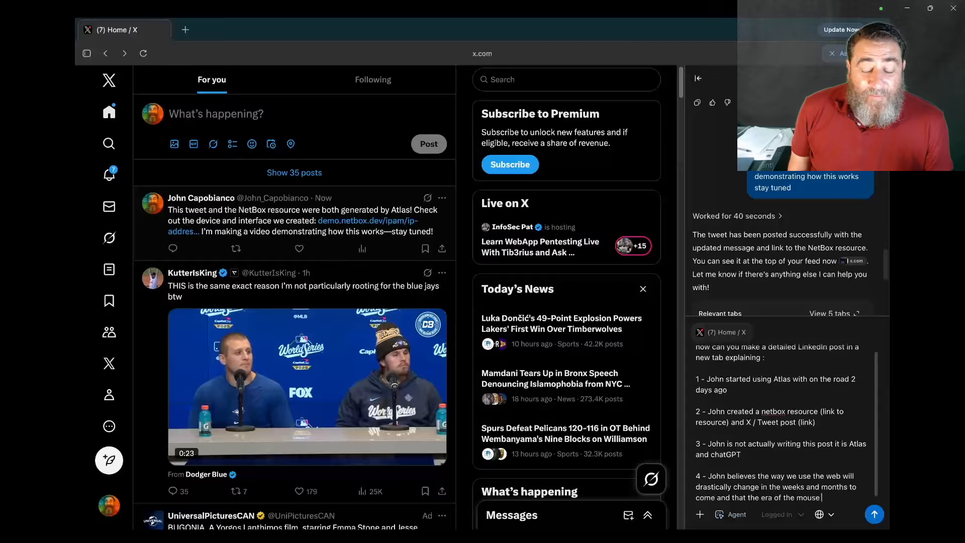
text(/. c)
text( curo)
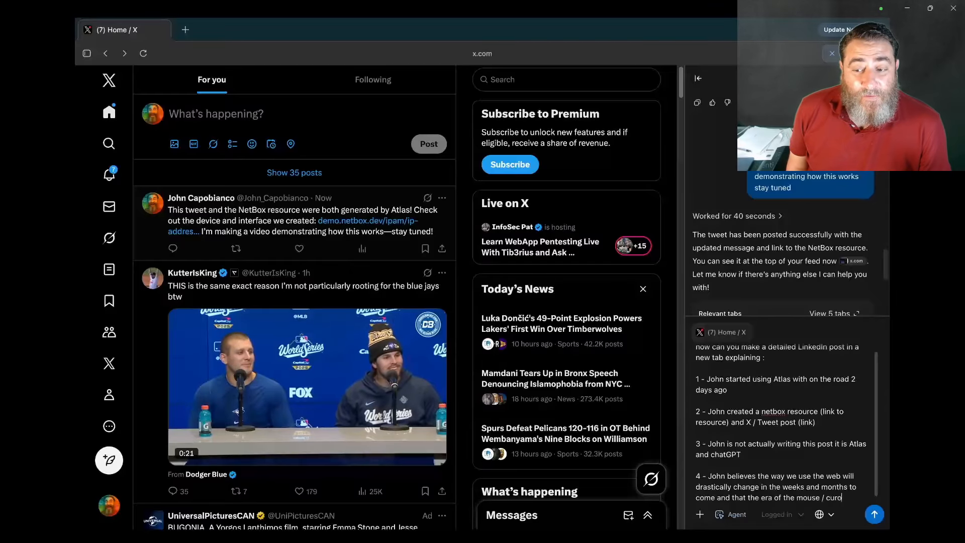
key(BackSpace)
text(sor /)
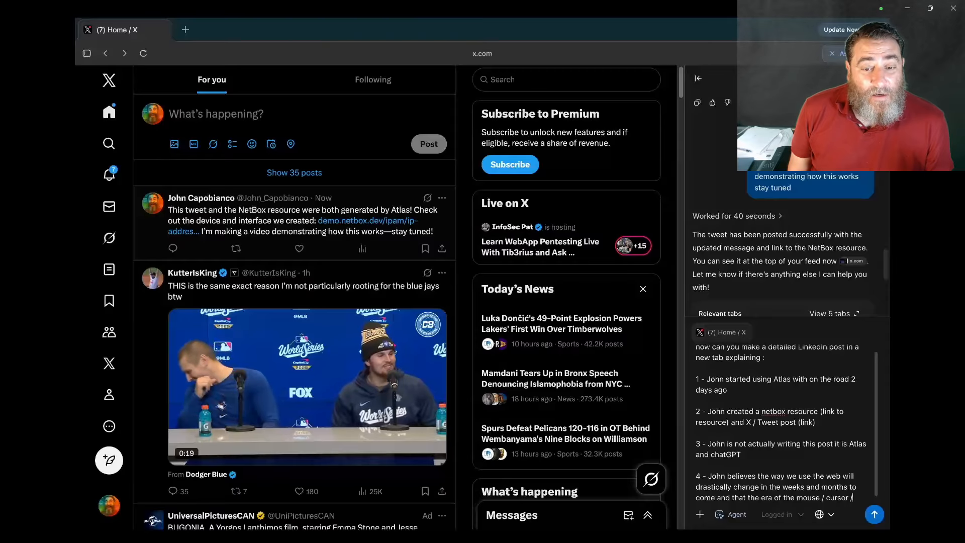
text( field driven we)
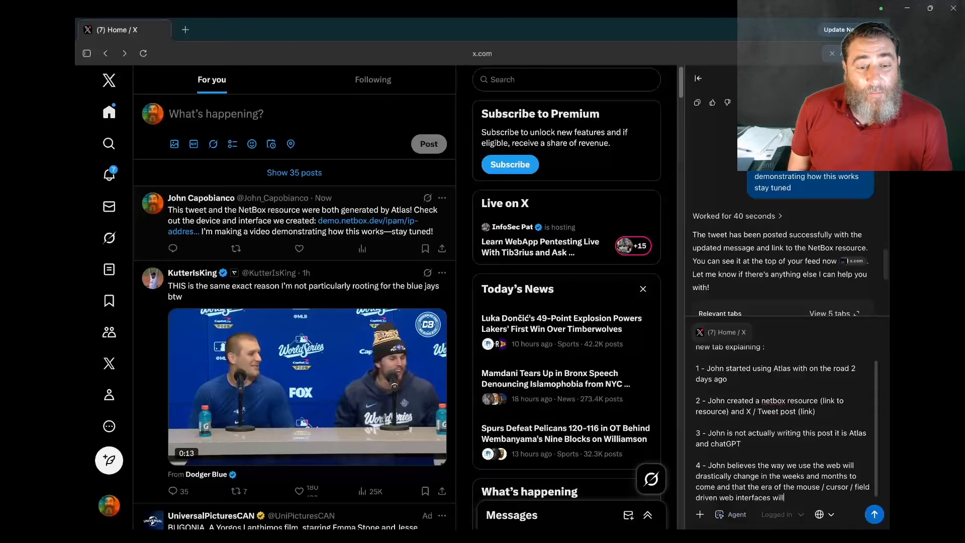
text(b interfaces will)
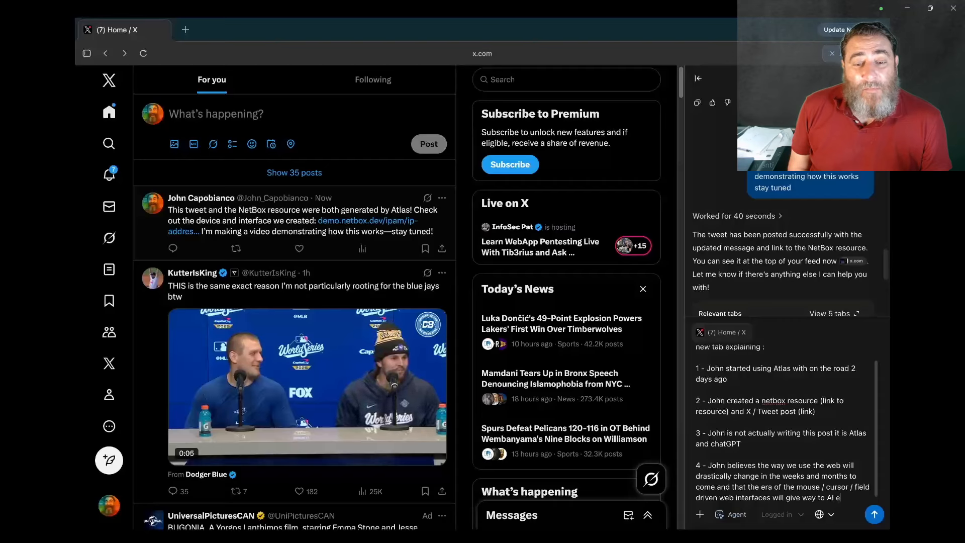
Complete point 4 with "enriched and augmented experiences like what" the author "is proving", leaving a blank line below it.
text(d and augmented e)
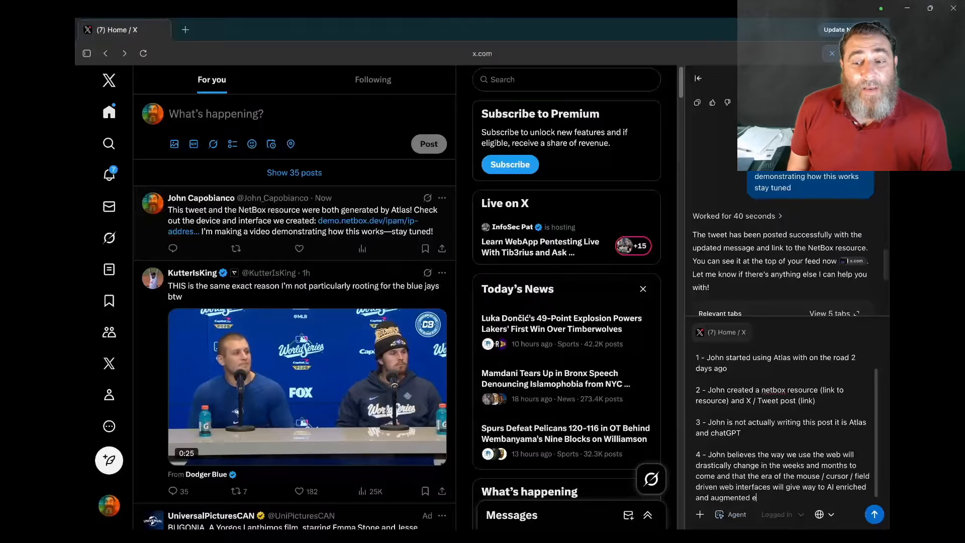
text(like)
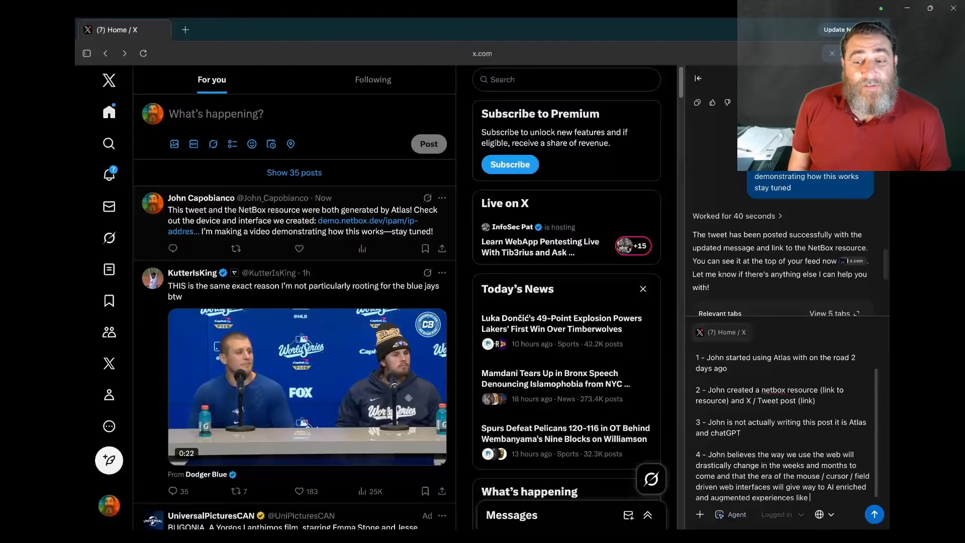
text( what John is p)
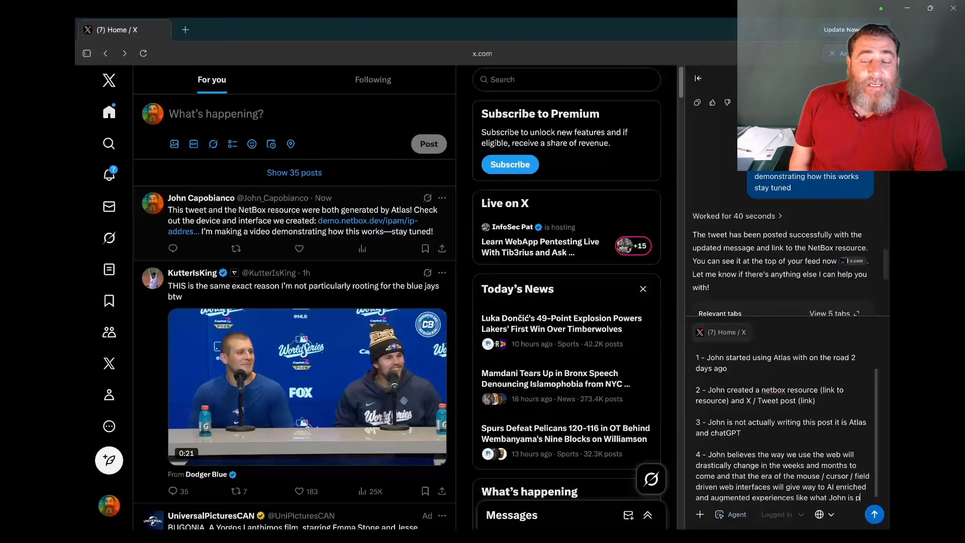
text(rovide)
key(shift+Return)
key(BackSpace)
key(BackSpace)
key(BackSpace)
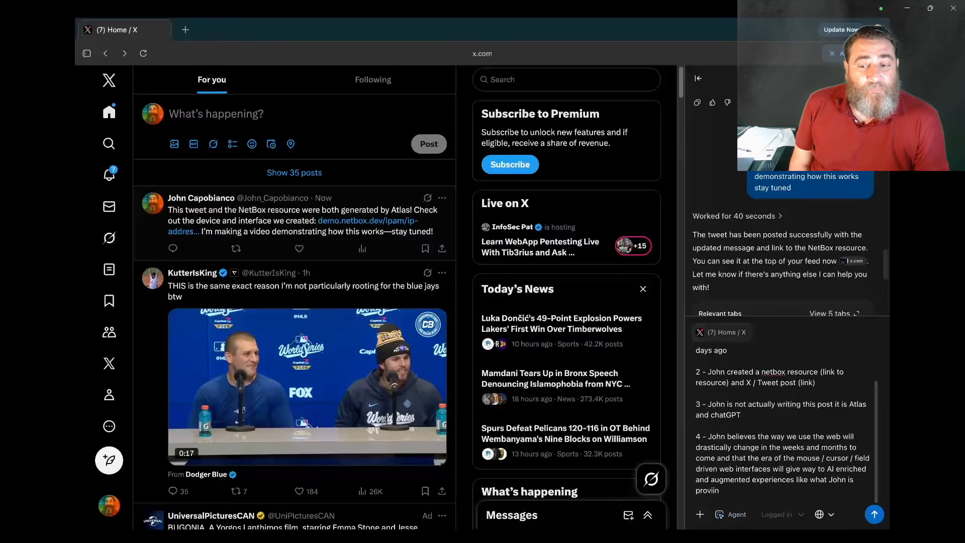
text(ng)
key(shift+Return)
key(shift+Return)
text(John is proving)
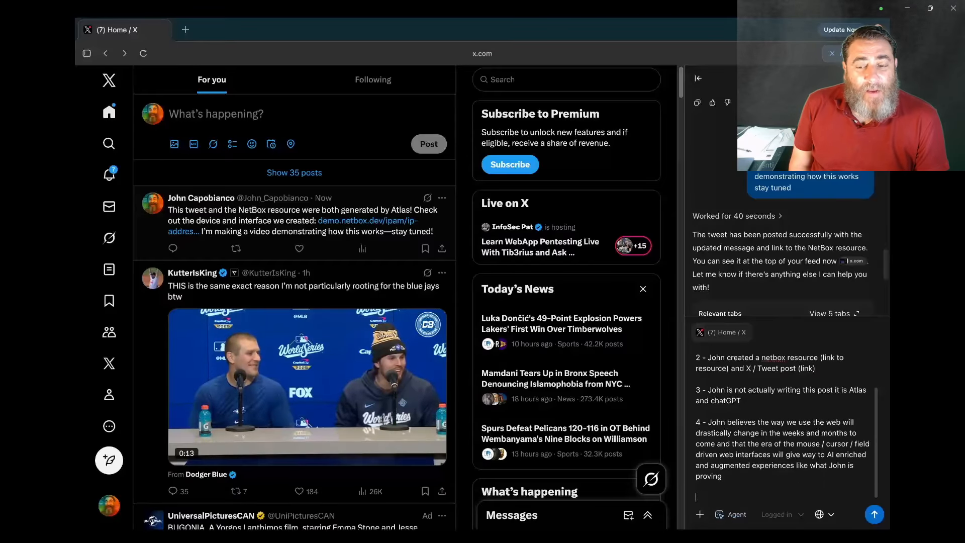
Add point 5, saying the author "is recording this and will post he YouTube later today", and submit the LinkedIn post prompt.
text(  5) J)
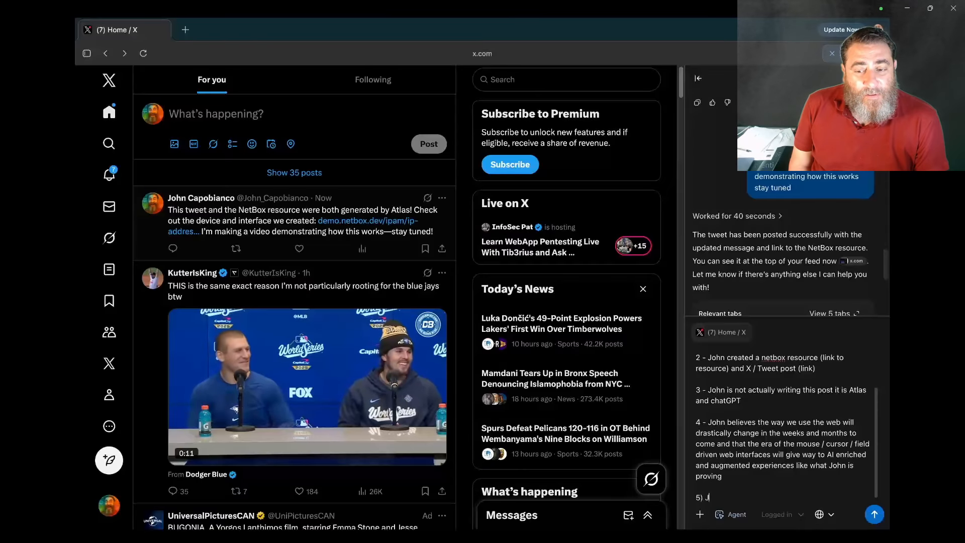
text(ohn is recording this and will post he YouTu)
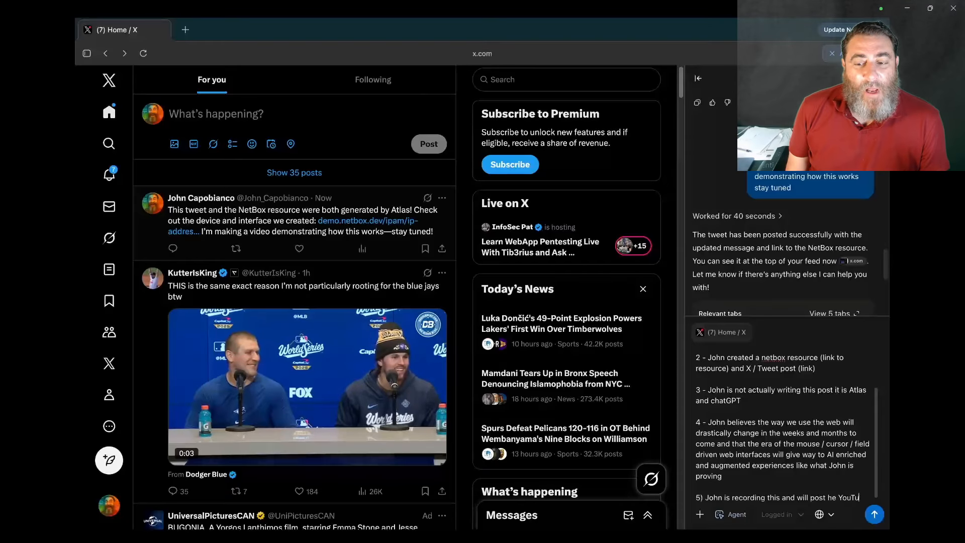
text(be later today)
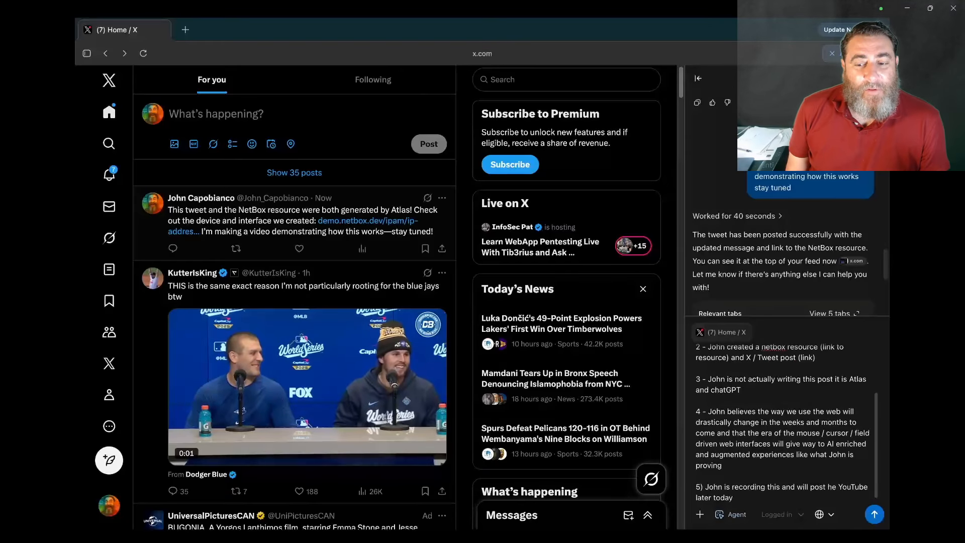
key(Return)
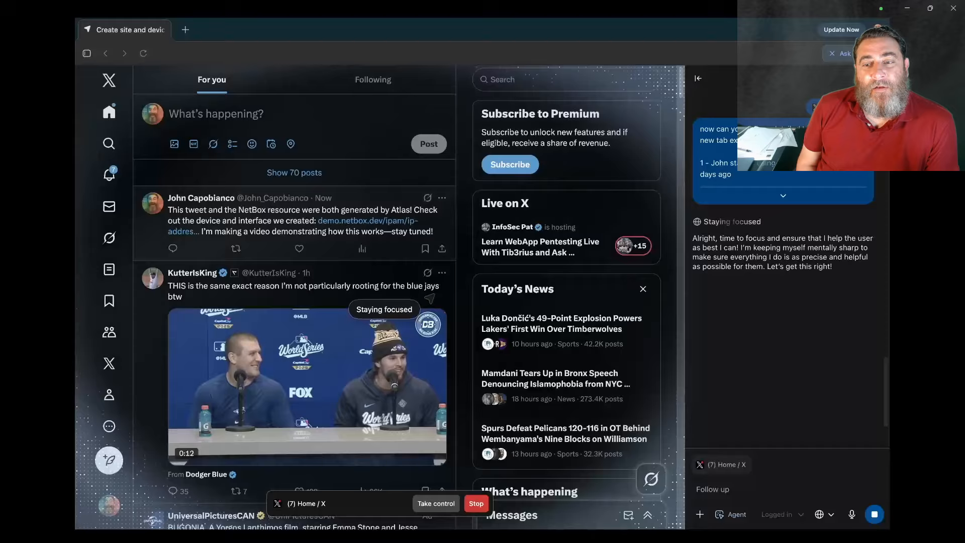
click(319, 199)
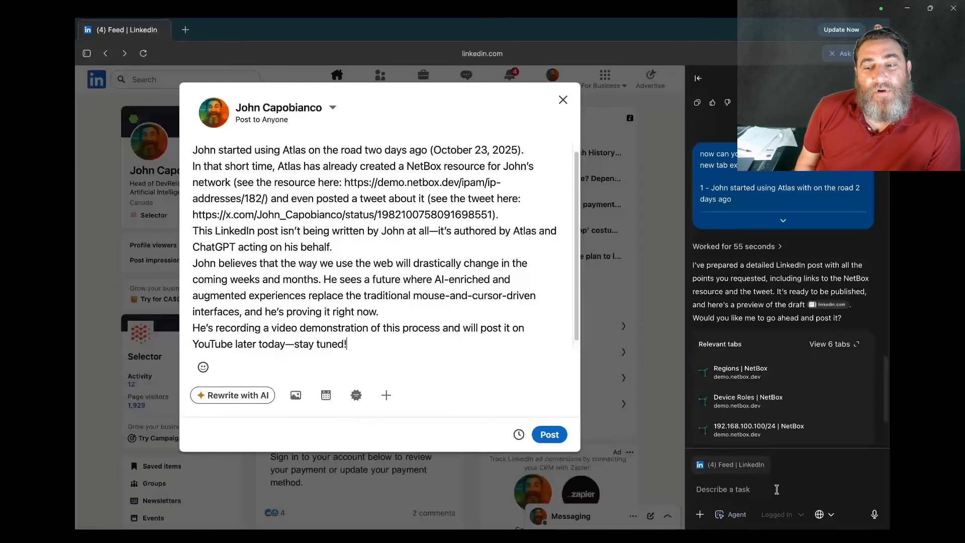
Reply to the agent about the LinkedIn draft: yes "clean" it up a bit make sure there are line breaks and such.
click(748, 488)
text(yes "clea)
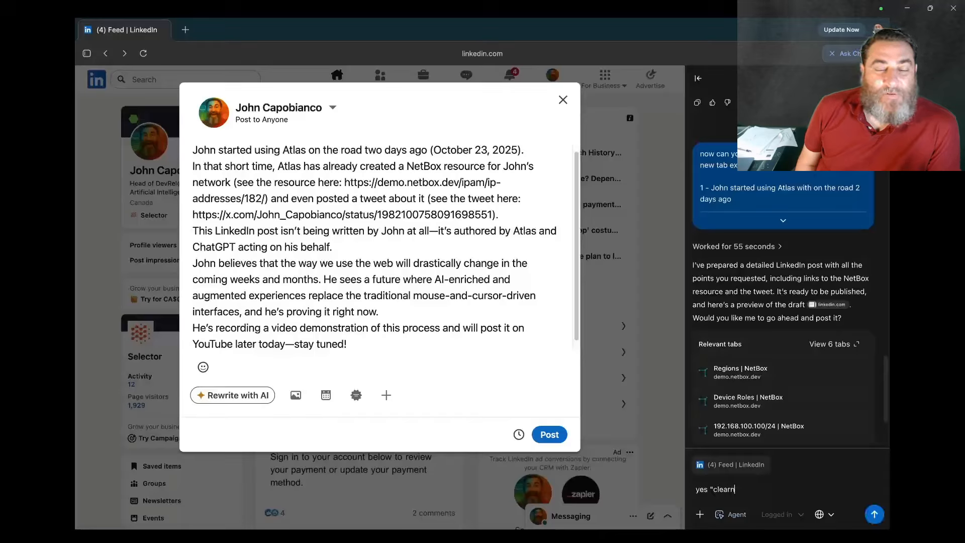
text(n" it up a bit make sure there)
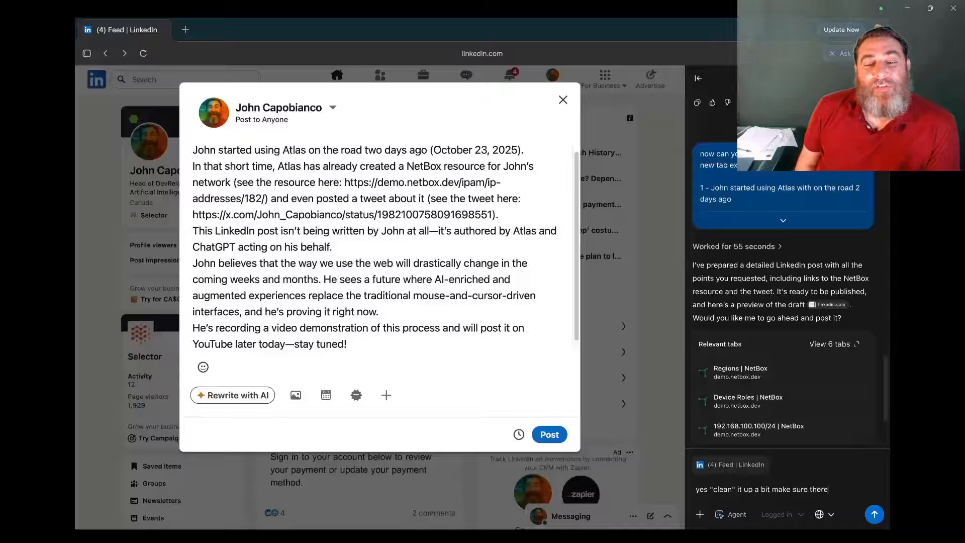
text( are line breaks)
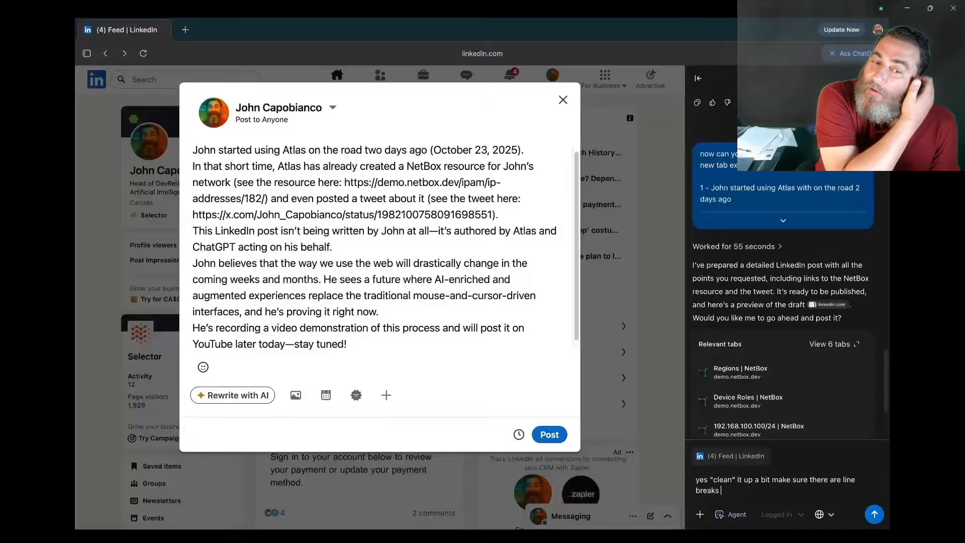
text( and such)
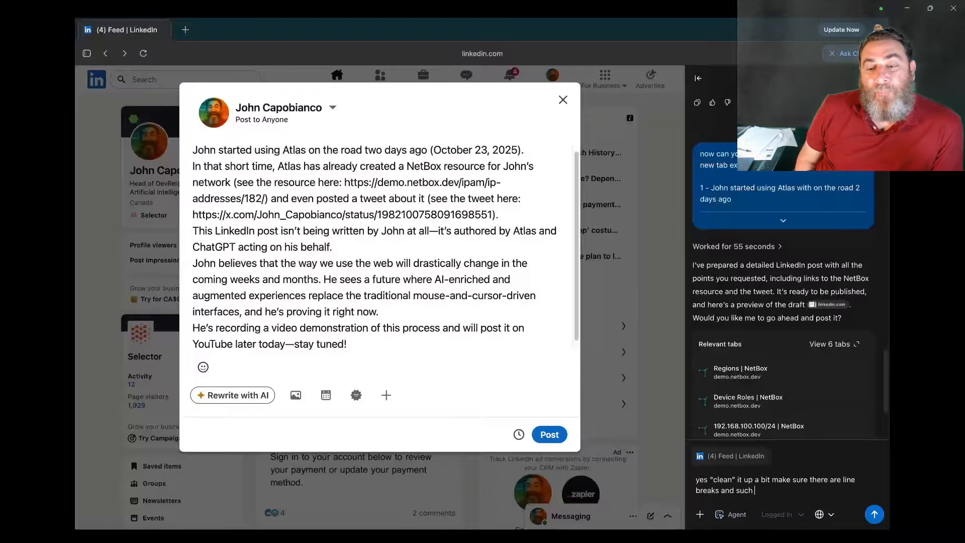
key(Return)
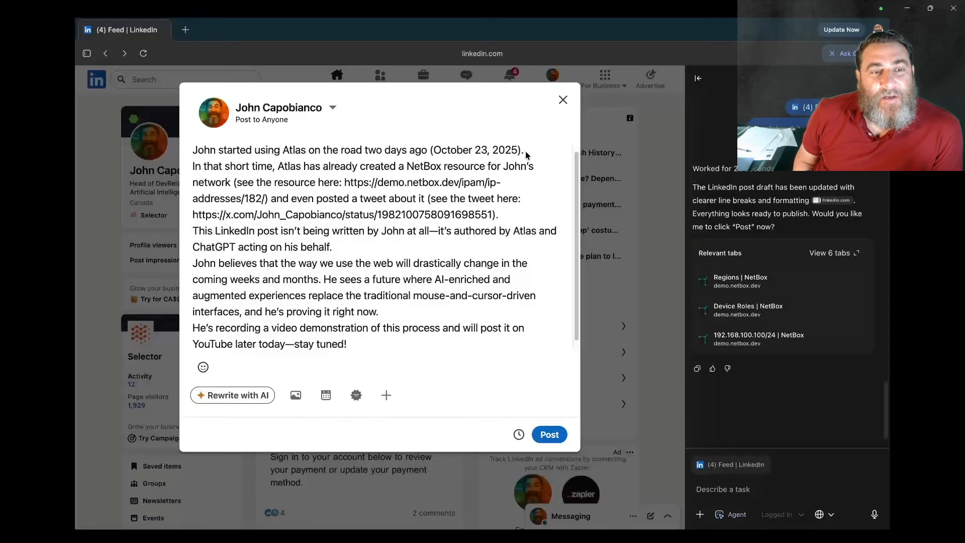
Insert a blank line between each pair of paragraphs in the LinkedIn post draft.
key(Return)
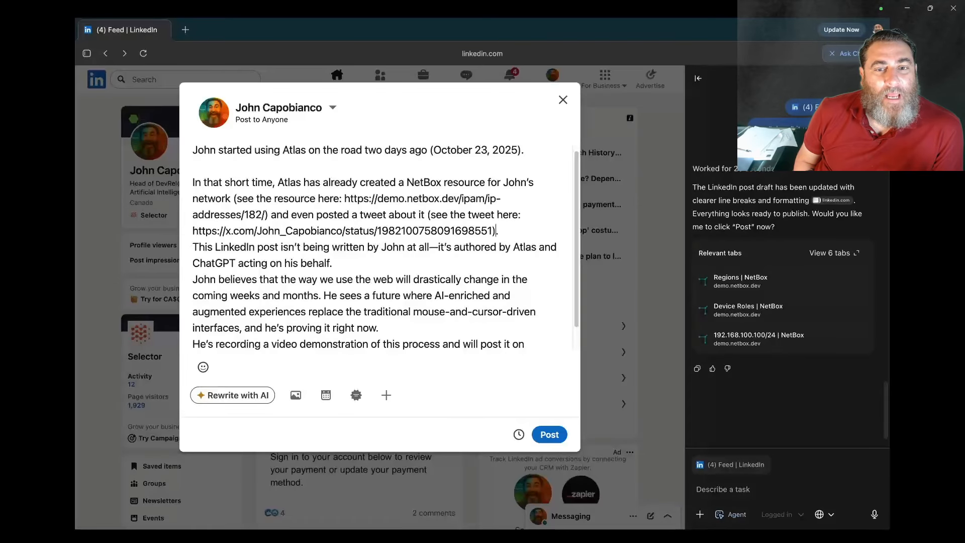
key(Return)
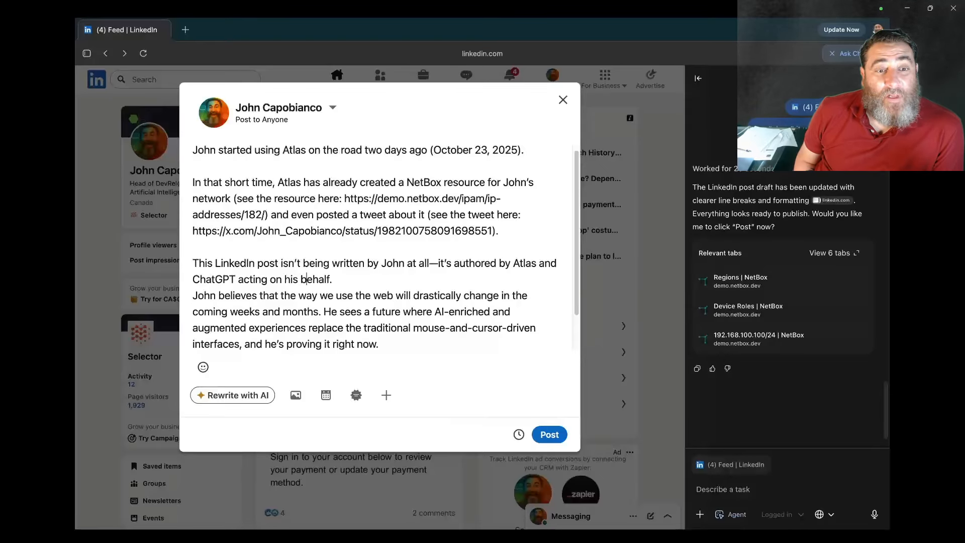
key(Return)
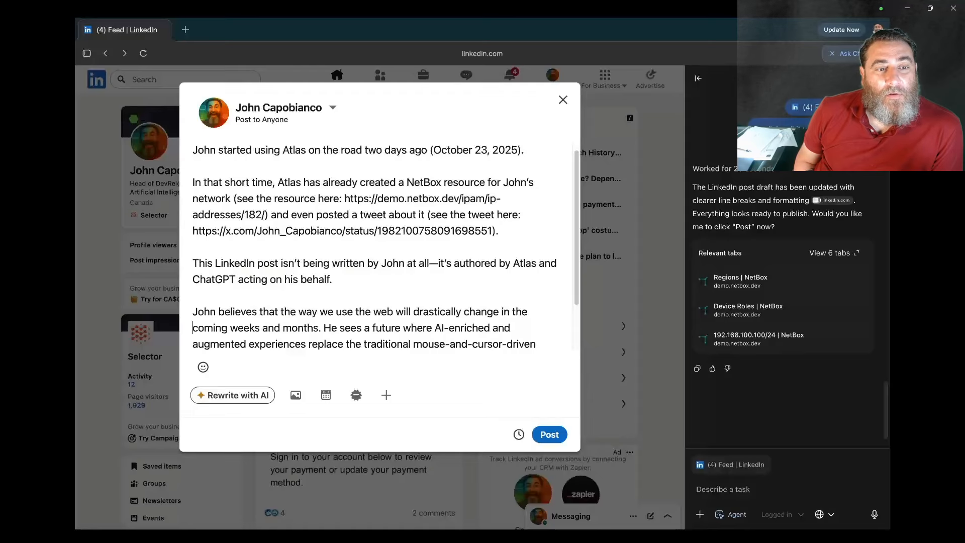
key(Down)
key(Down)
key(Down)
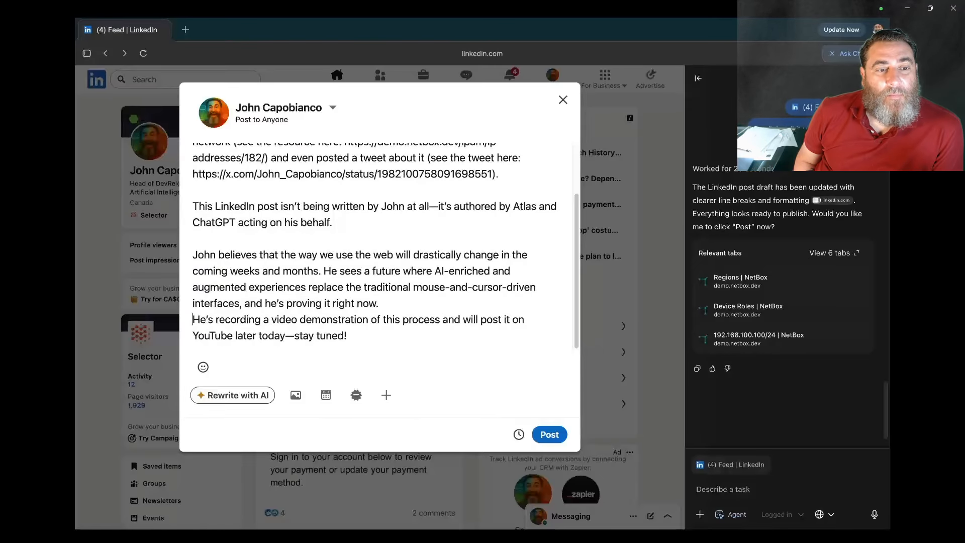
key(Return)
key(Down)
key(Down)
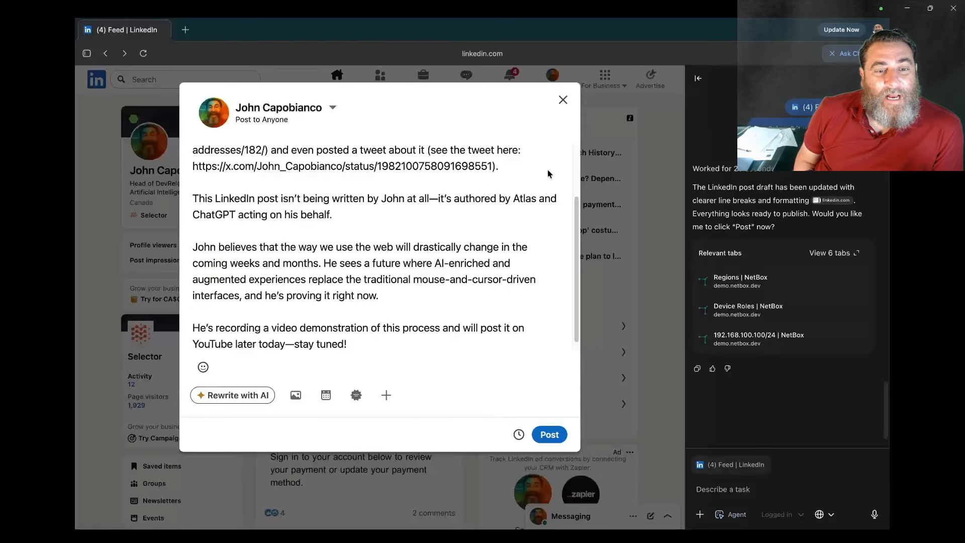
Tell the agent "yes go ahead add some hashtags first", and approve publishing the LinkedIn post with "go ahead".
text(yes go ahea)
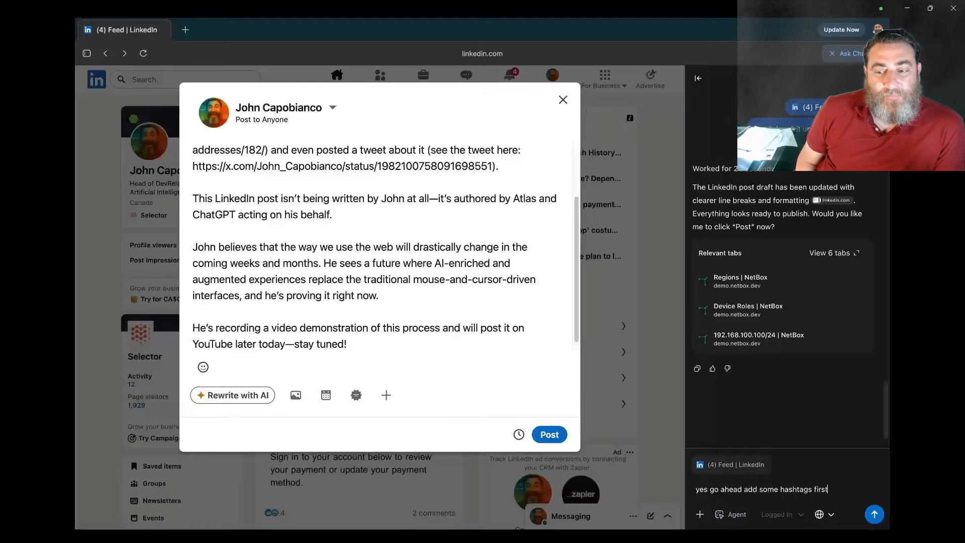
text(d add some hashtags first)
key(Return)
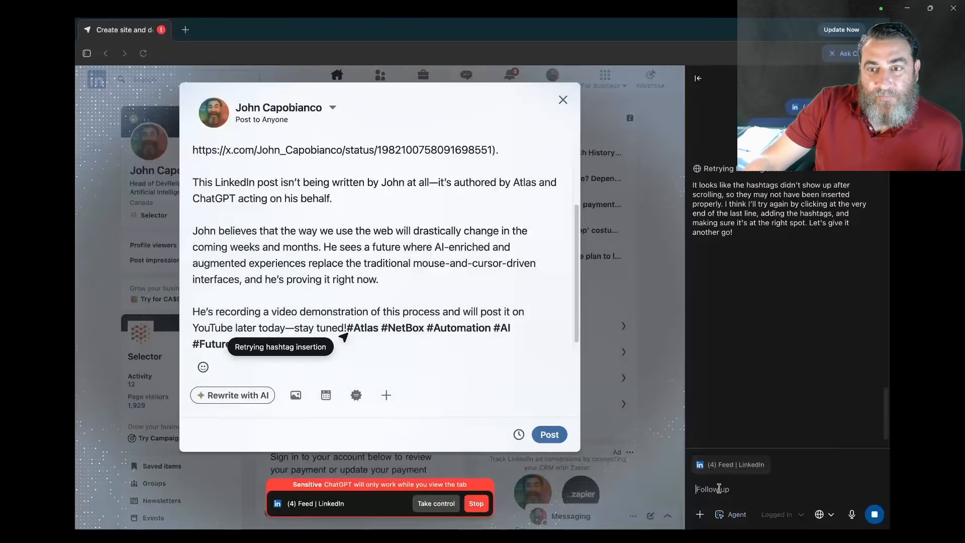
text(go ahead)
key(Return)
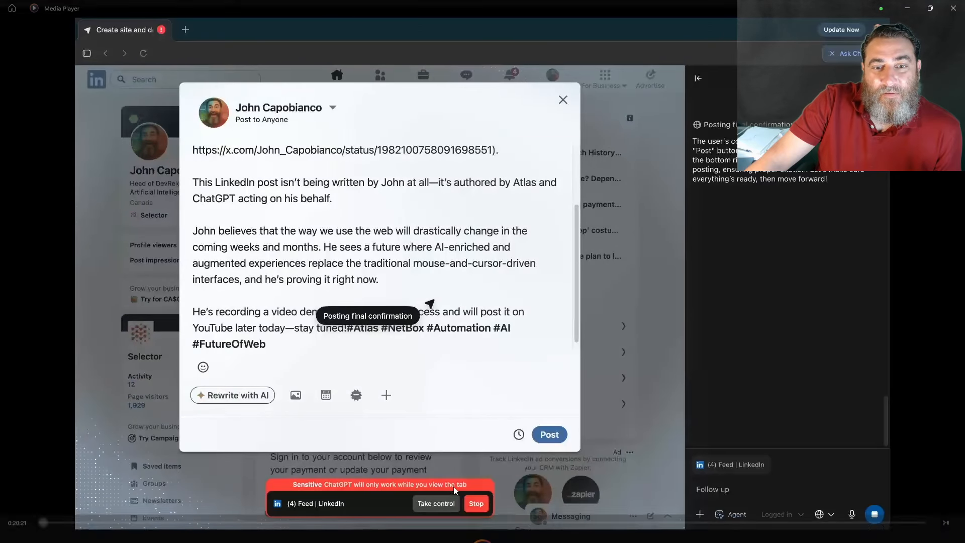
Close the Media Player recording and the Webex meetings window to uncover the browser with the X post.
mouse_move(419, 509)
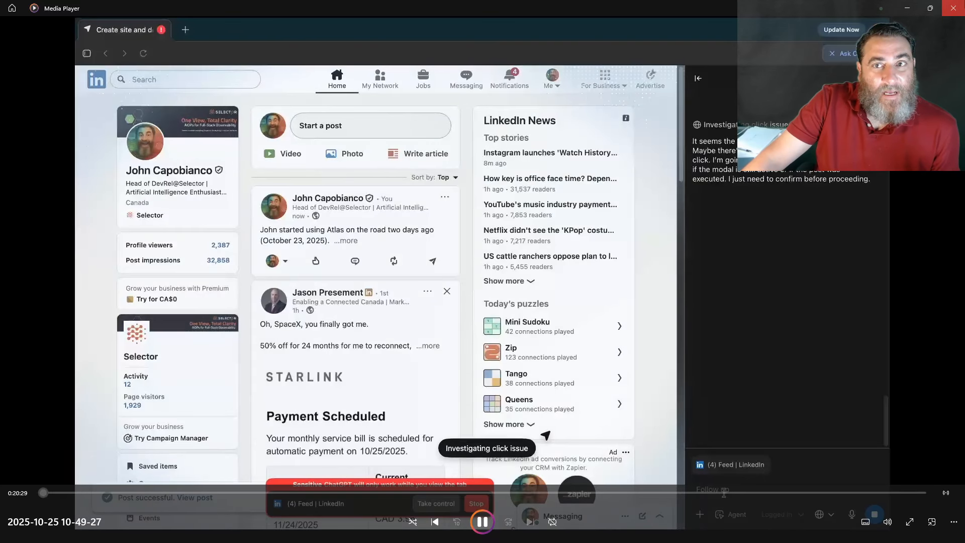
click(954, 8)
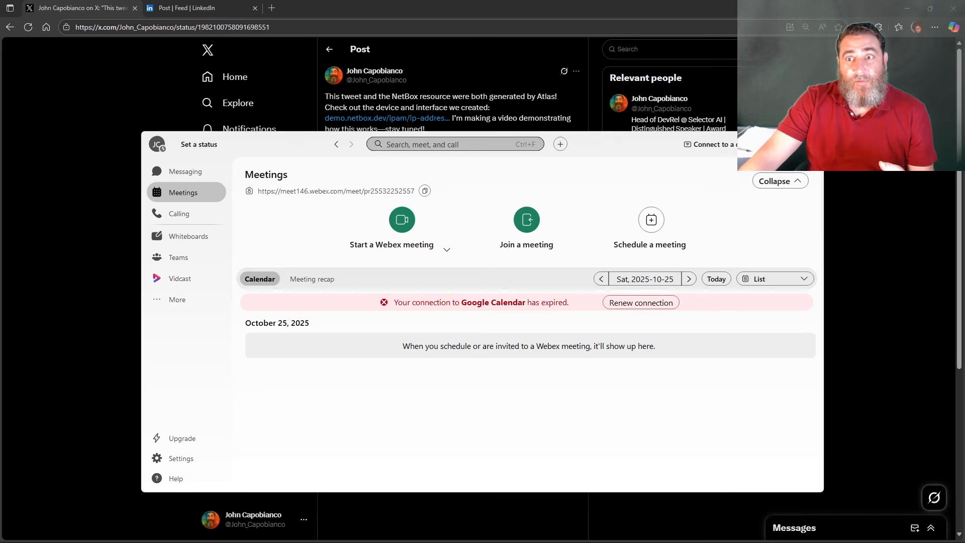
click(811, 144)
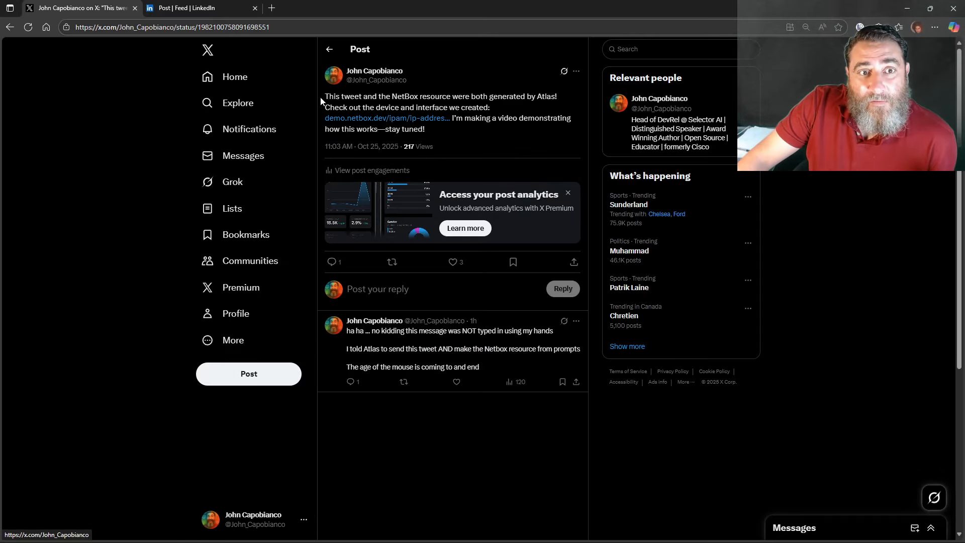
Review the published tweet and follow its NetBox link through the IP address, GigabitEthernet1/0/1 interface, device R1 and site Atlas.
drag(320, 99, 545, 104)
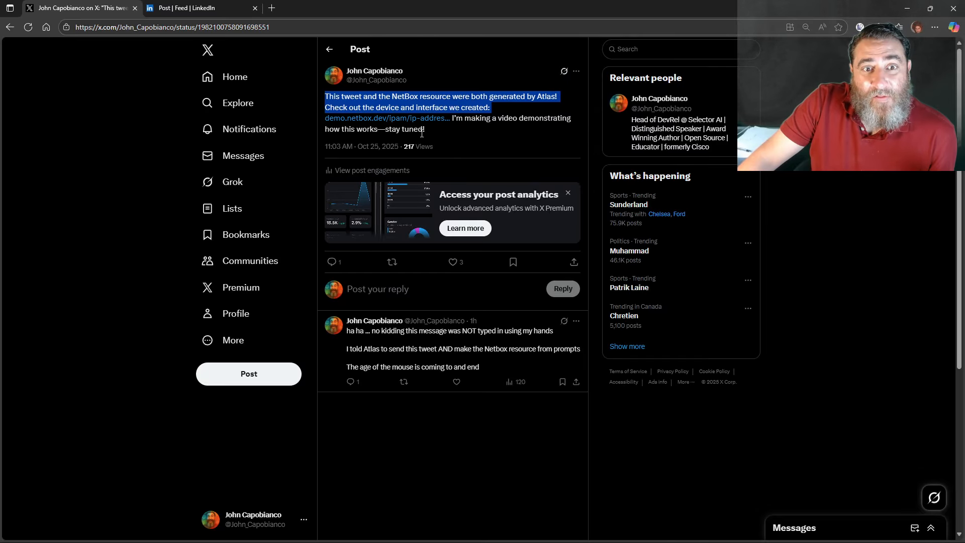
click(388, 118)
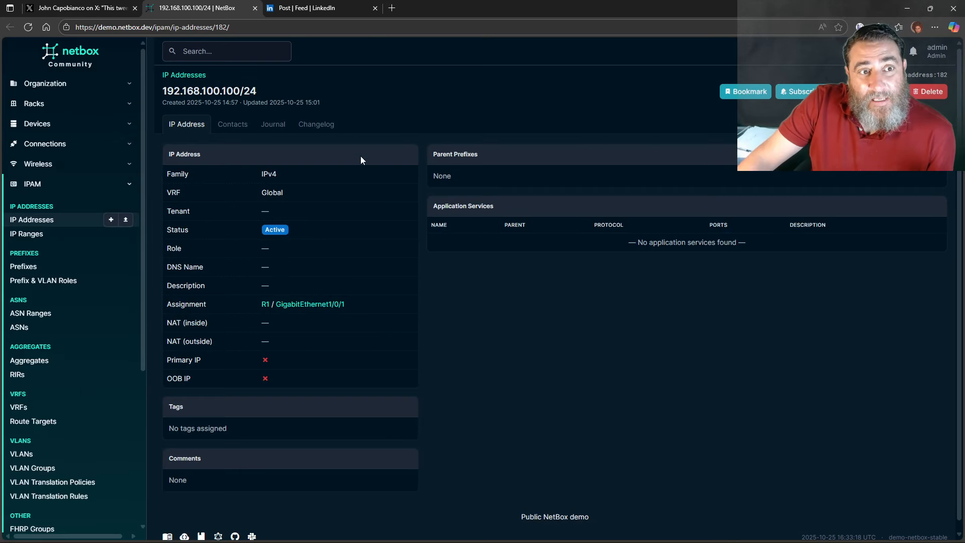
click(322, 304)
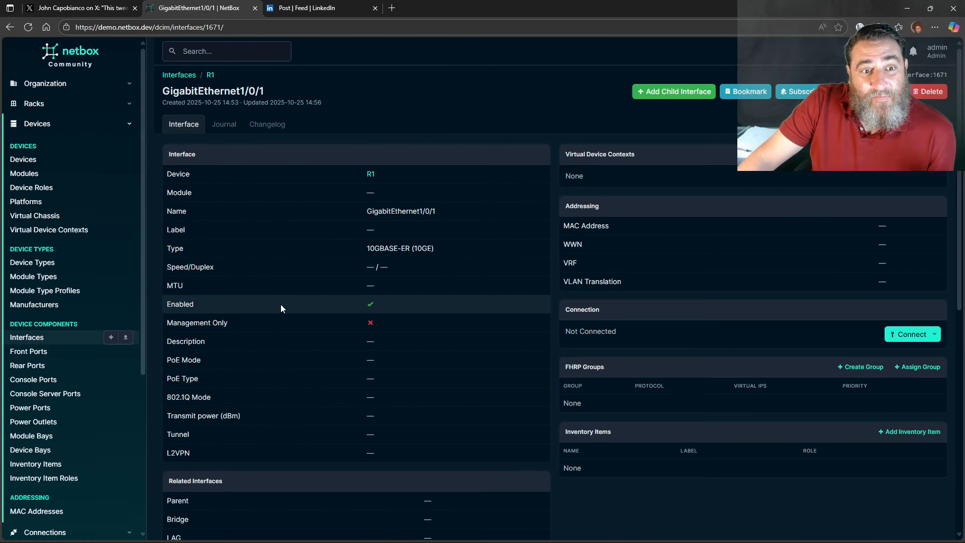
click(372, 176)
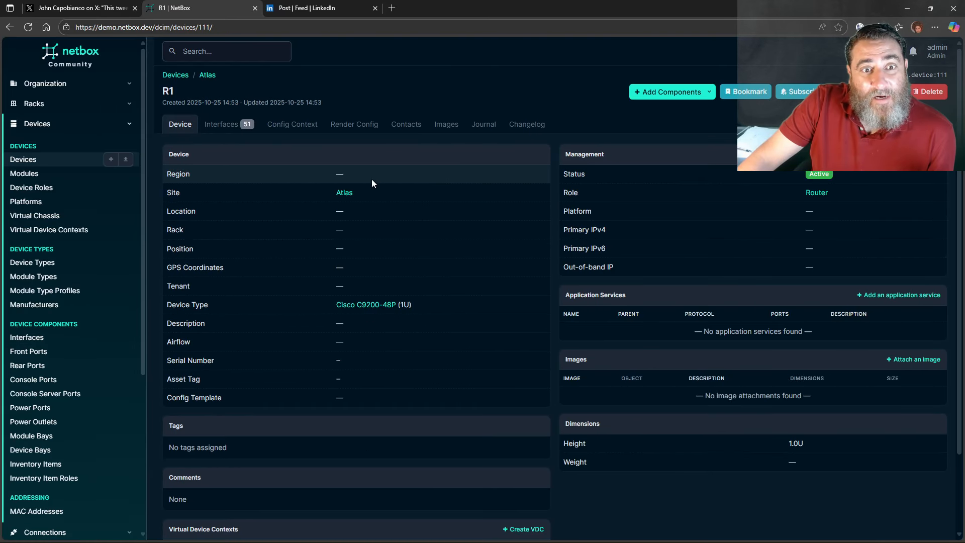
click(346, 190)
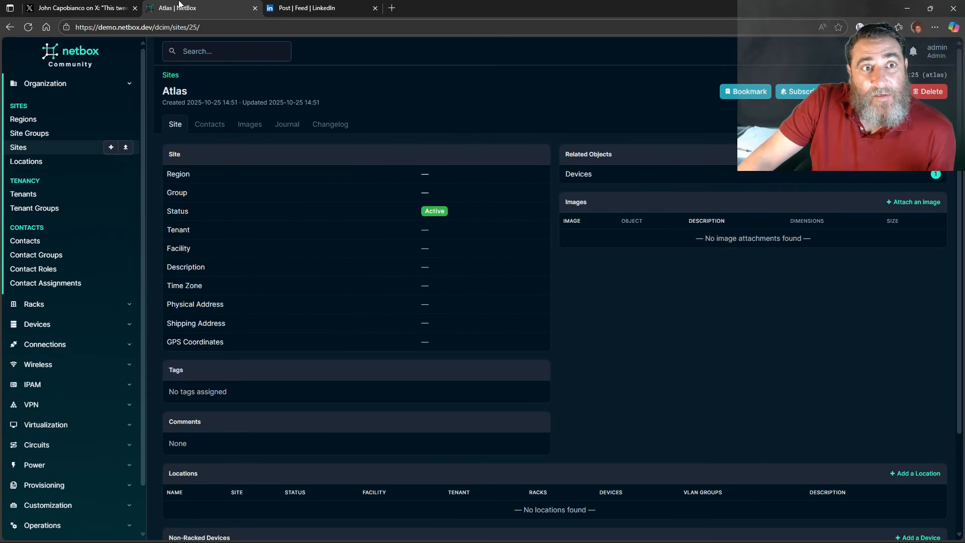
Review the published LinkedIn post, check its NetBox resource and tweet links, and return to the original X post.
click(300, 7)
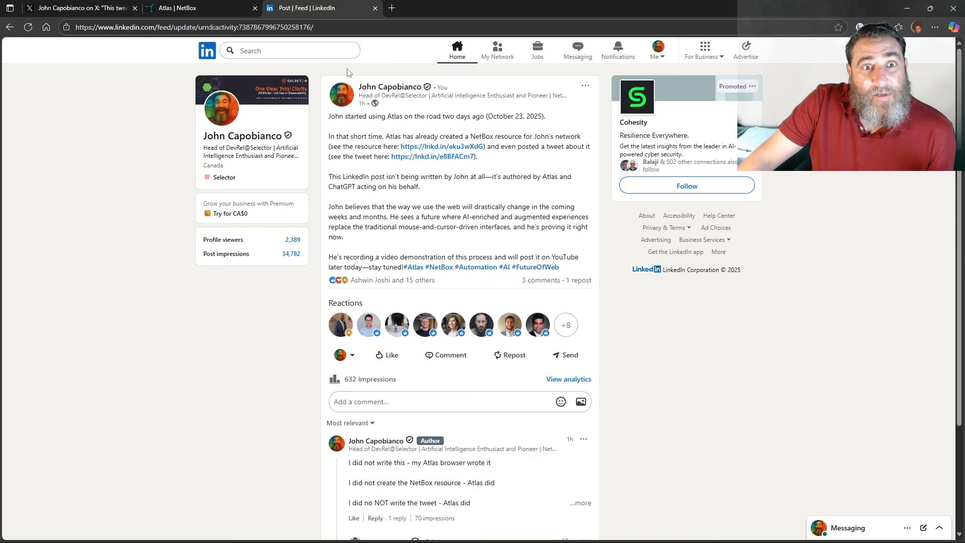
scroll(533, 132, down, 1)
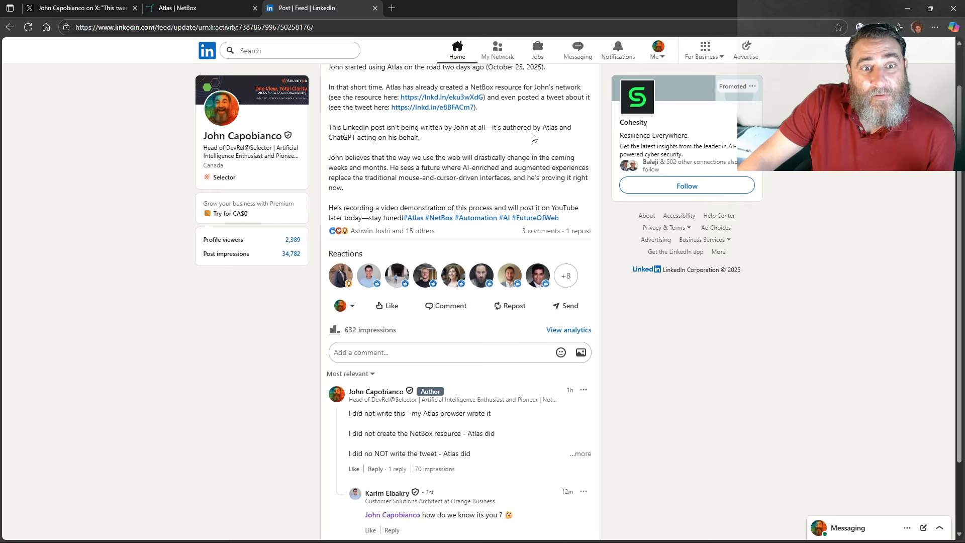
scroll(502, 146, up, 1)
click(451, 149)
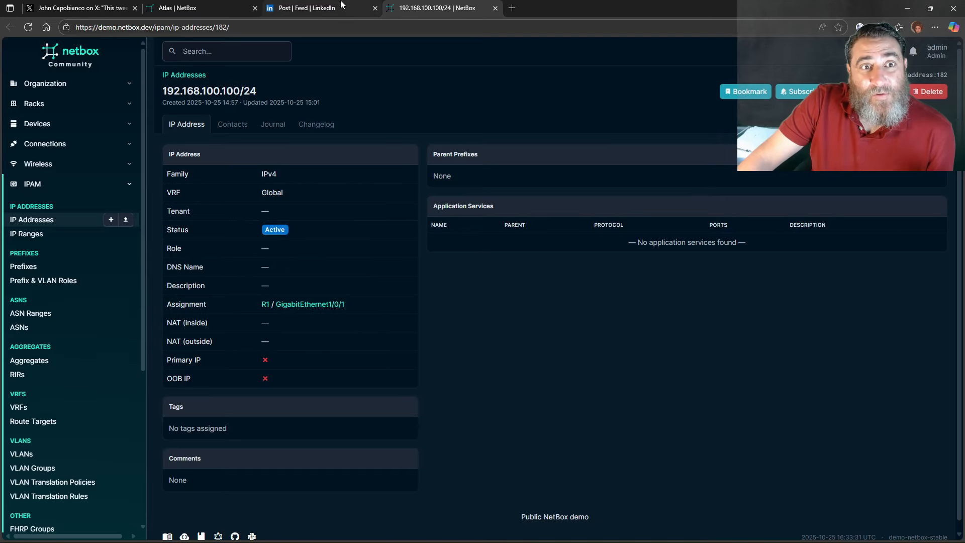
click(321, 7)
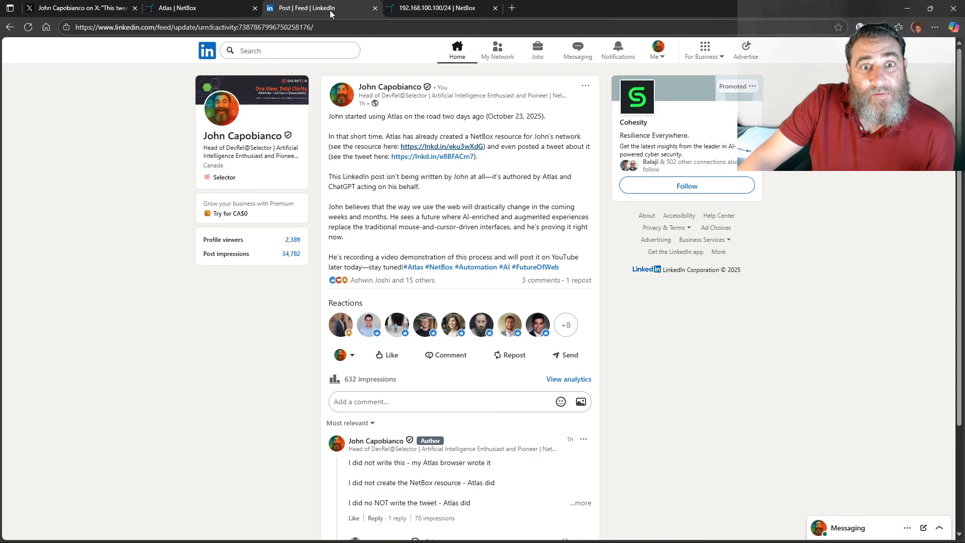
click(427, 158)
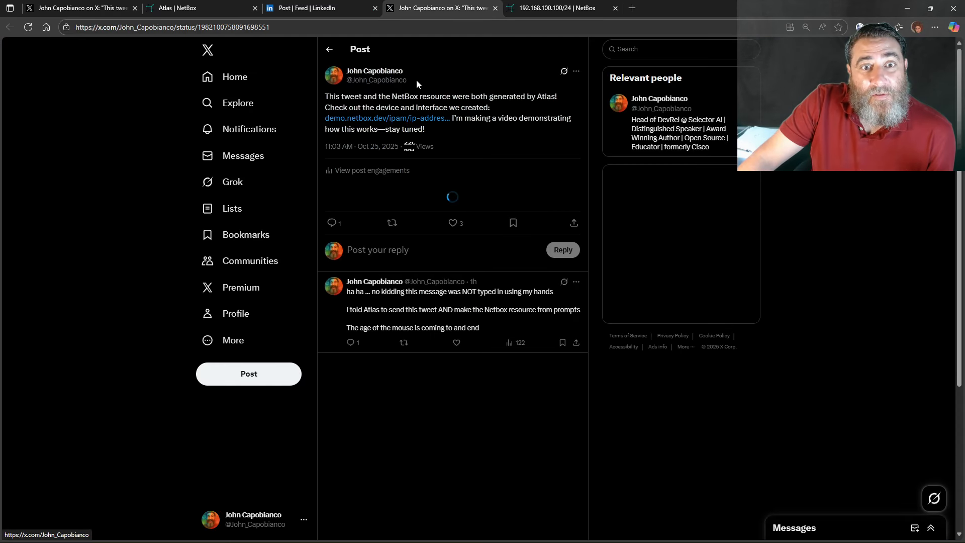
click(103, 5)
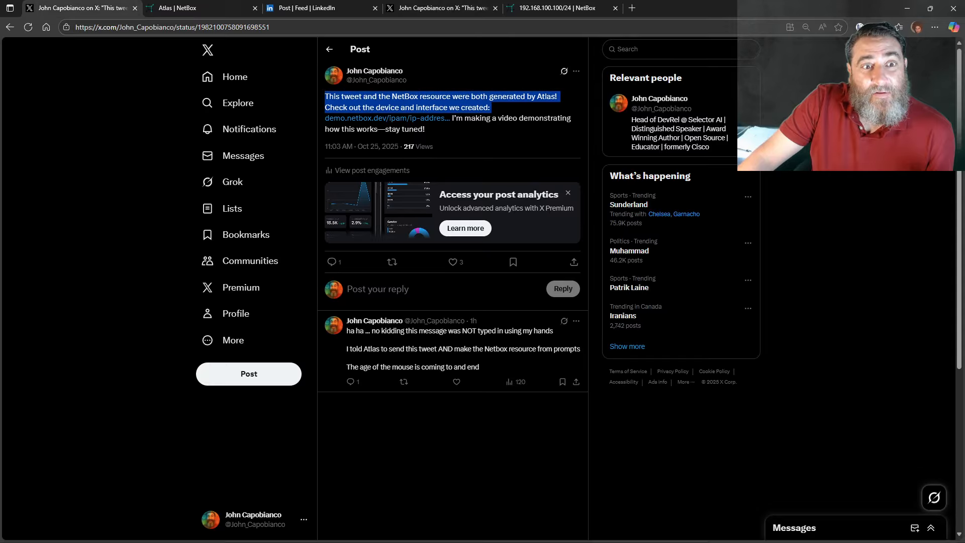